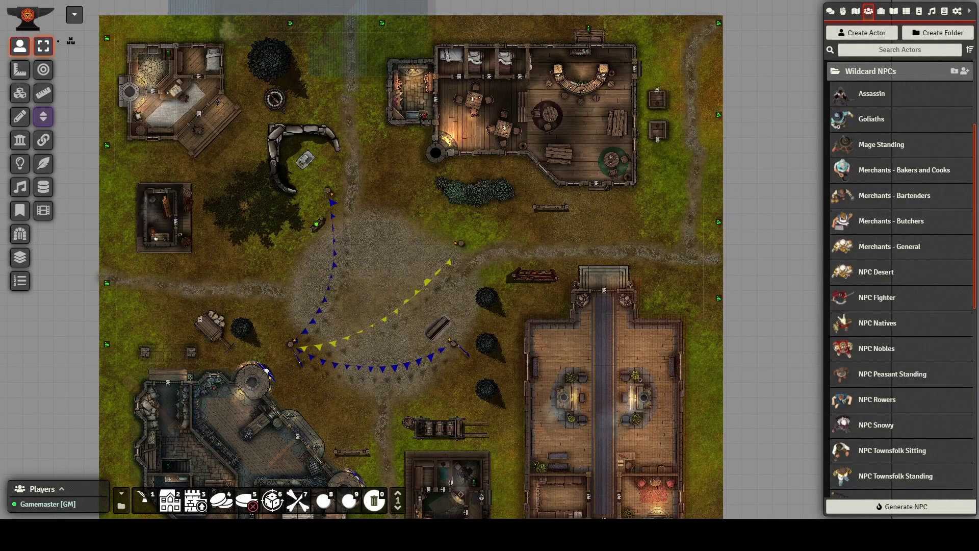
# Step: Place two Goliaths tokens and two Mage Standing tokens on the floor of the tavern's main room, below the bar
pyautogui.scroll(1, 461, 243)
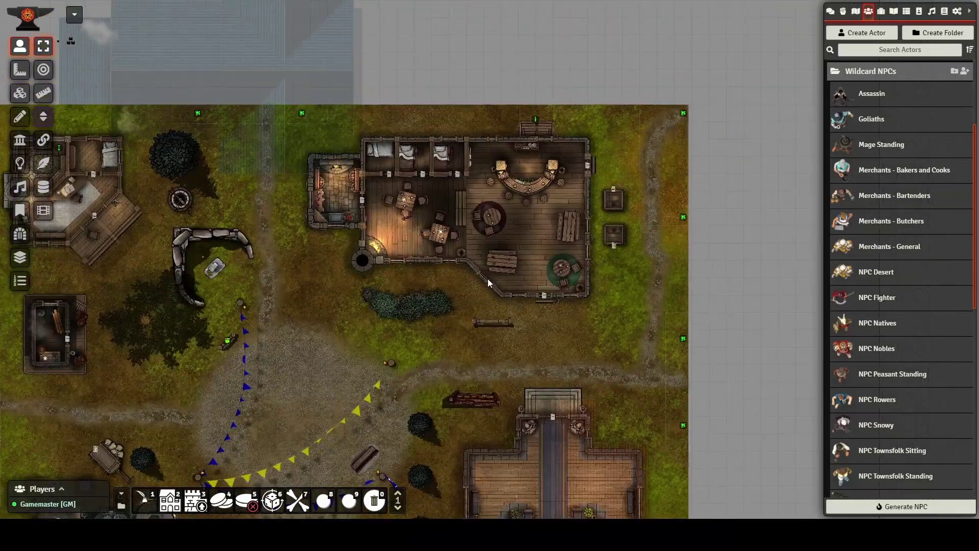
pyautogui.scroll(4, 488, 282)
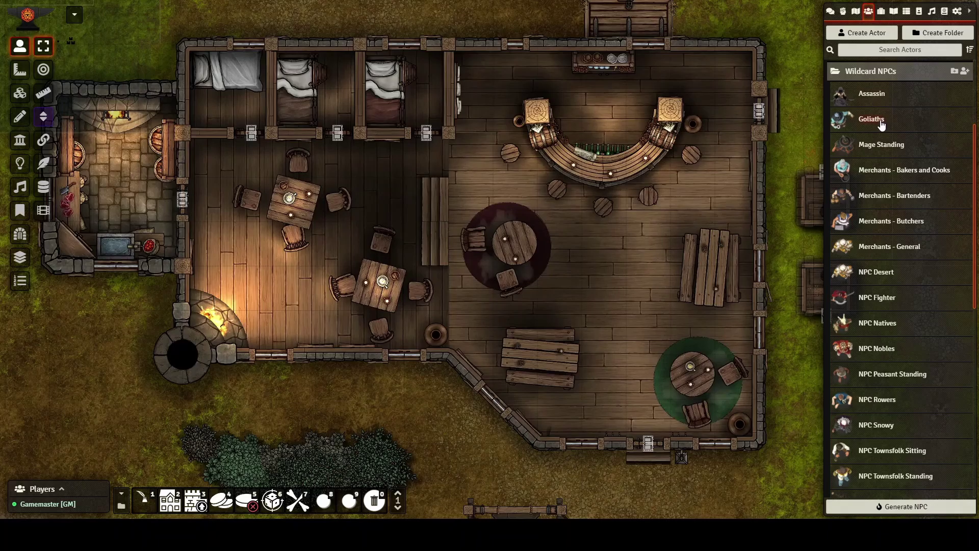
pyautogui.moveTo(668, 259); pyautogui.dragTo(668, 260)
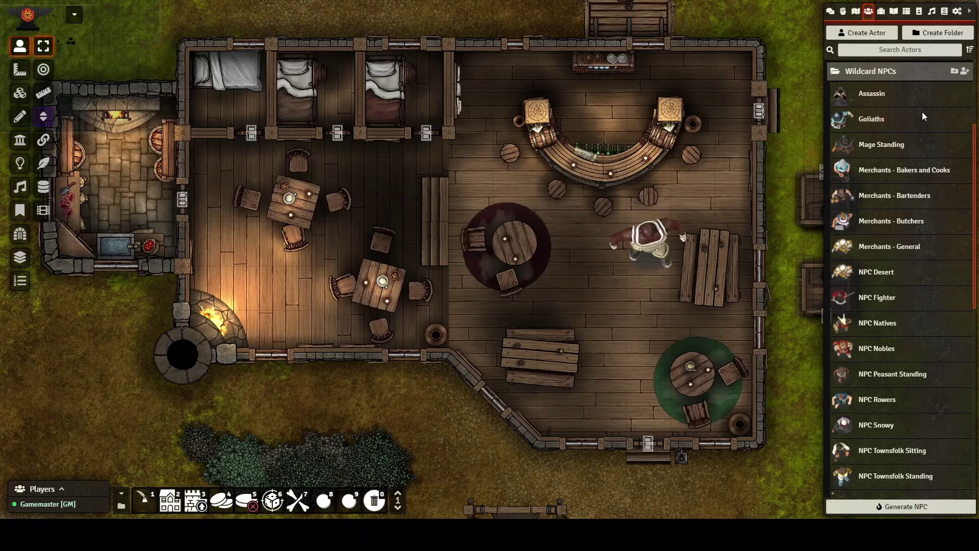
pyautogui.moveTo(866, 124); pyautogui.dragTo(694, 200)
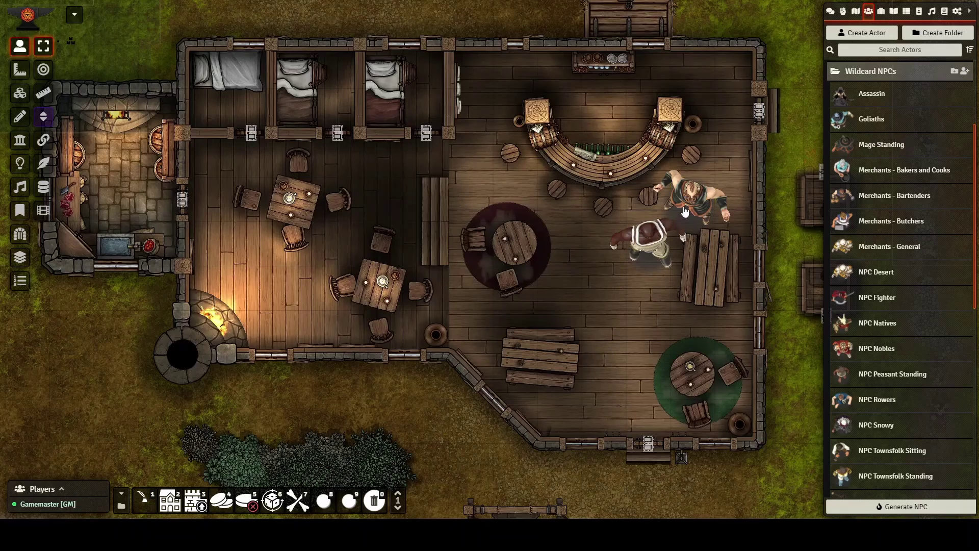
pyautogui.scroll(4, 718, 226)
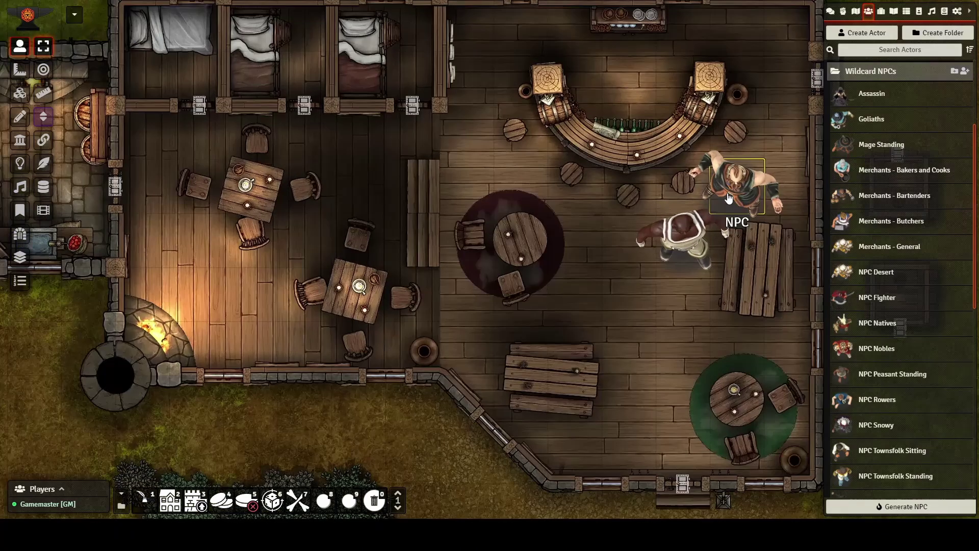
pyautogui.moveTo(597, 310); pyautogui.dragTo(598, 312)
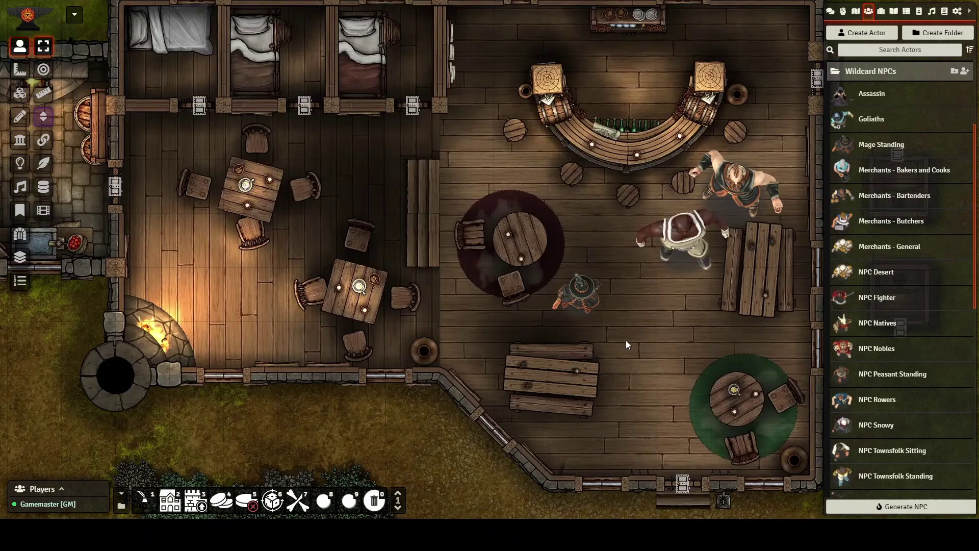
pyautogui.moveTo(878, 155); pyautogui.dragTo(632, 316)
# Step: Place two Merchants - Bakers and Cooks tokens in the tavern's stone-floored kitchen
pyautogui.moveTo(799, 174); pyautogui.dragTo(97, 188)
pyautogui.moveTo(197, 269); pyautogui.dragTo(401, 265)
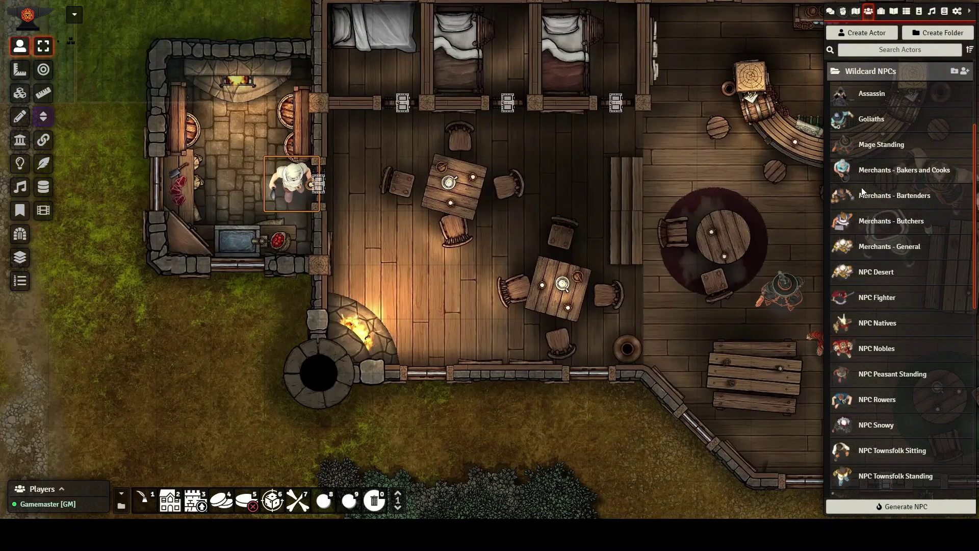
pyautogui.moveTo(825, 177); pyautogui.dragTo(237, 132)
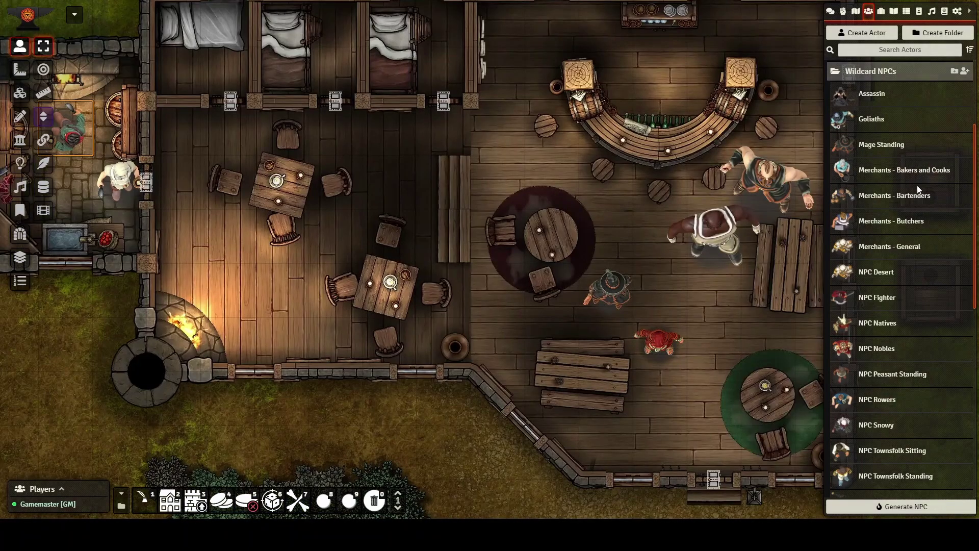
pyautogui.moveTo(721, 131); pyautogui.dragTo(663, 79)
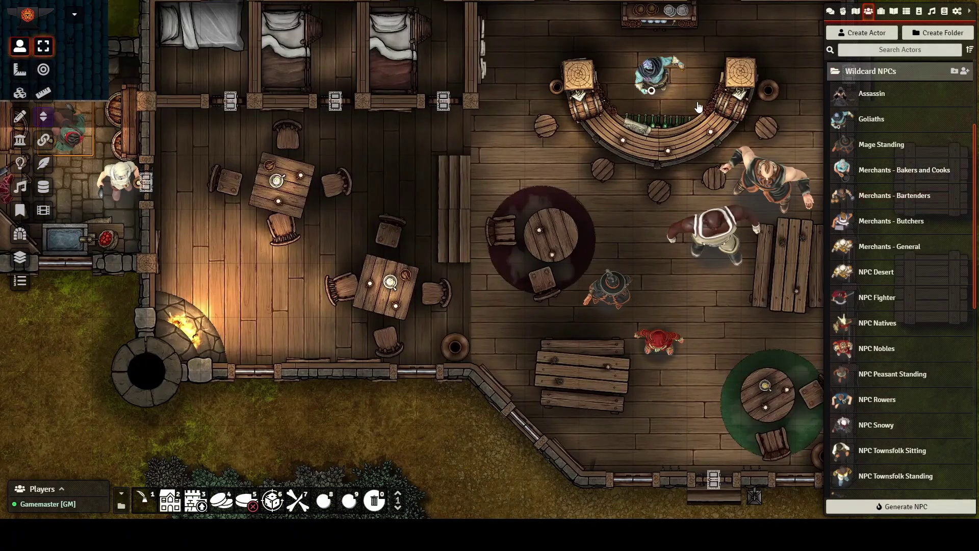
pyautogui.click(663, 82)
pyautogui.press('Delete')
# Step: Place a Merchants - Bartenders token behind the bar and an NPC Townsfolk Sitting token on a chair near the fireplace
pyautogui.moveTo(897, 196); pyautogui.dragTo(661, 76)
pyautogui.rightClick(714, 257)
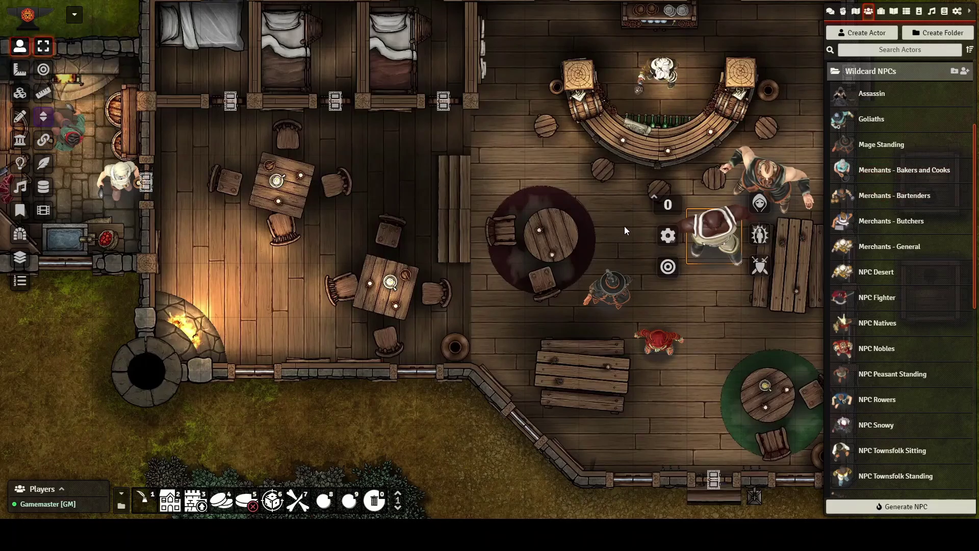
pyautogui.scroll(-2, 866, 199)
pyautogui.moveTo(886, 197); pyautogui.dragTo(314, 295)
# Step: Place an NPC Peasant Standing token and two NPC Townsfolk Standing tokens on the grass outside the tavern
pyautogui.scroll(-2, 900, 170)
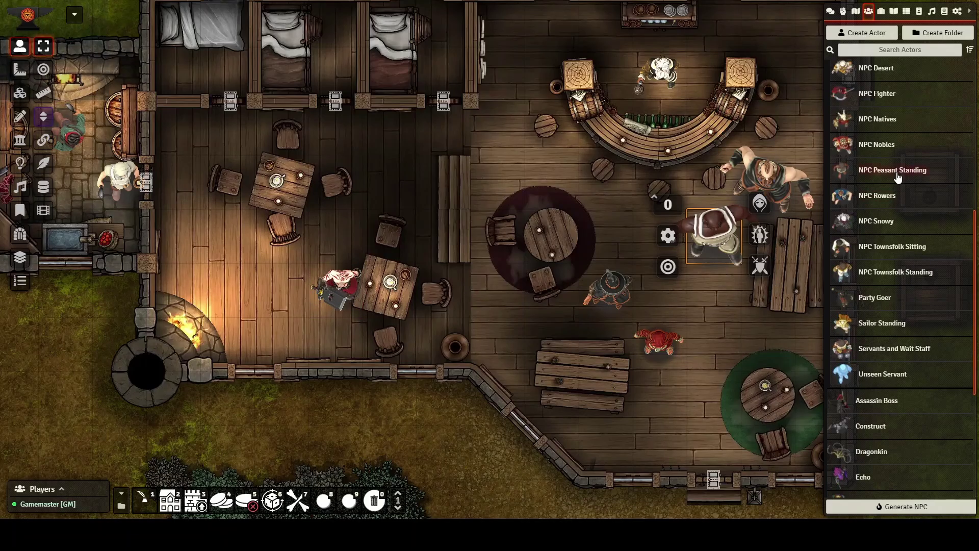
pyautogui.scroll(-2, 739, 260)
pyautogui.scroll(-1, 721, 334)
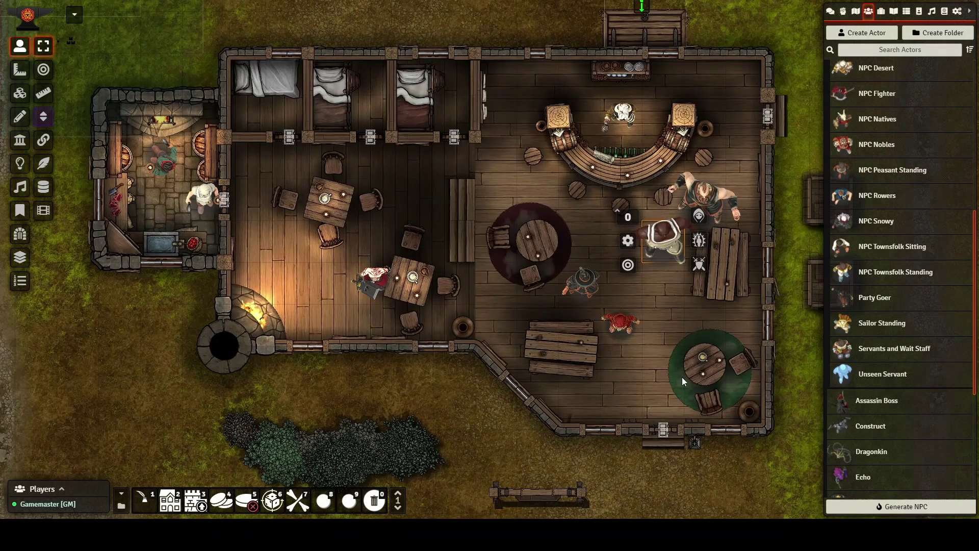
pyautogui.moveTo(627, 339); pyautogui.dragTo(655, 175)
pyautogui.moveTo(843, 171); pyautogui.dragTo(448, 234)
pyautogui.moveTo(908, 274); pyautogui.dragTo(632, 317)
pyautogui.moveTo(875, 275); pyautogui.dragTo(113, 229)
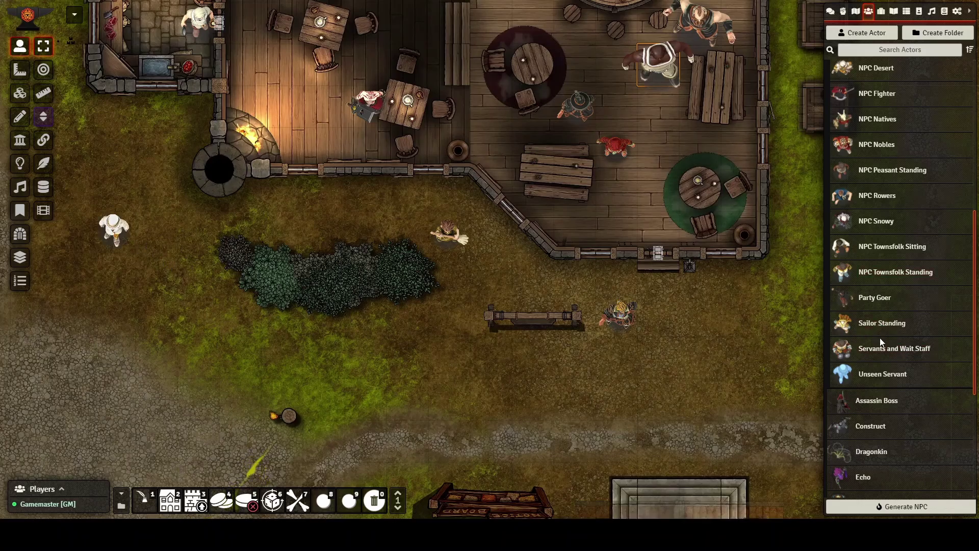
# Step: Place two Unseen Servant tokens at one end of the hedge and a Party Goer token at the other end
pyautogui.moveTo(859, 376); pyautogui.dragTo(240, 275)
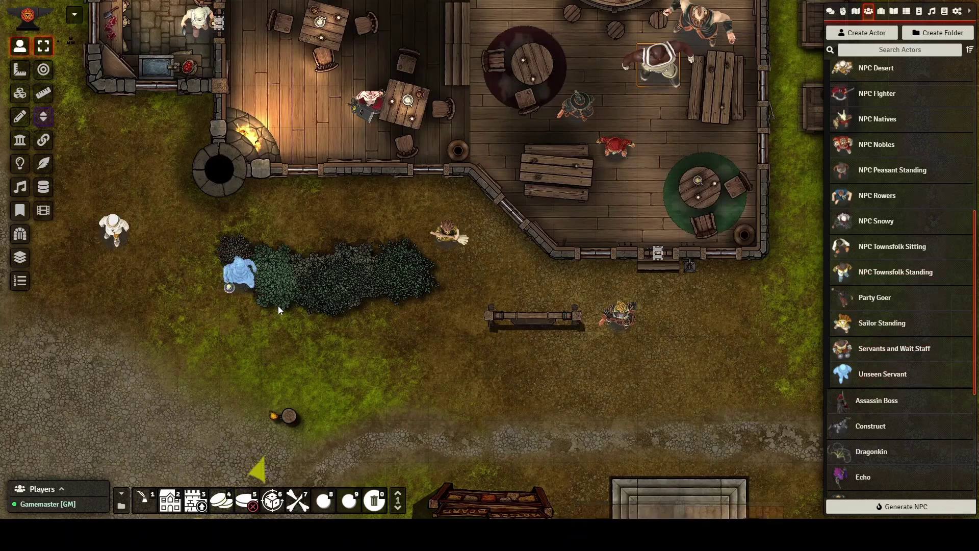
pyautogui.moveTo(882, 377); pyautogui.dragTo(282, 312)
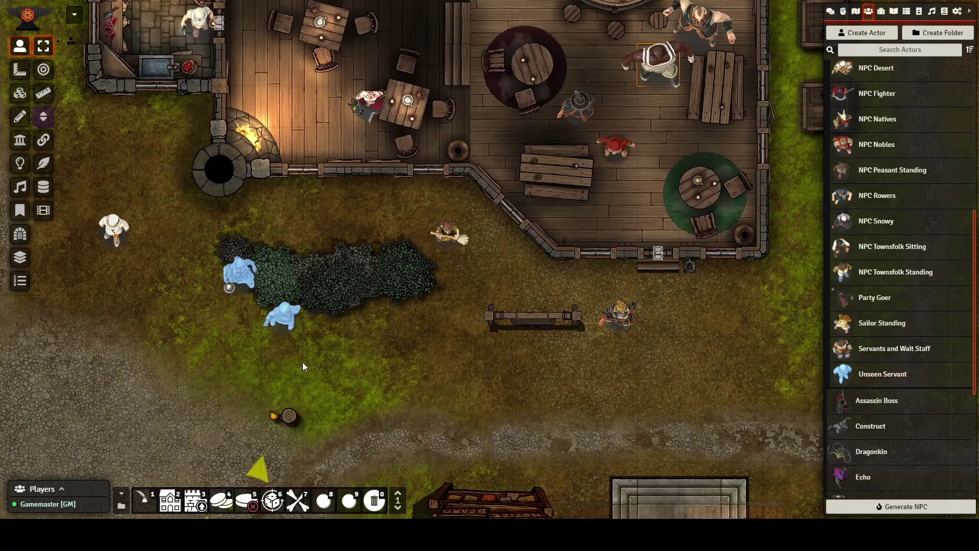
pyautogui.scroll(5, 302, 359)
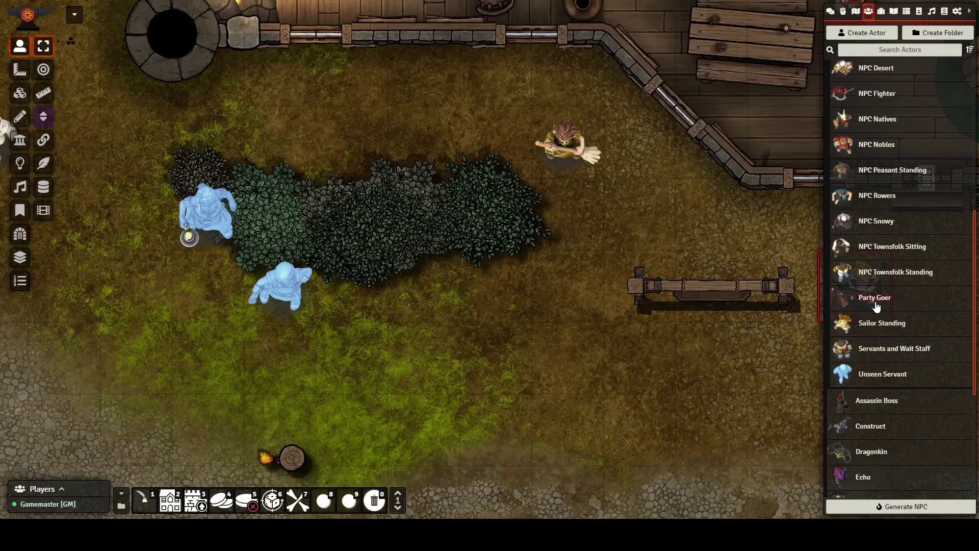
pyautogui.moveTo(506, 247); pyautogui.dragTo(505, 244)
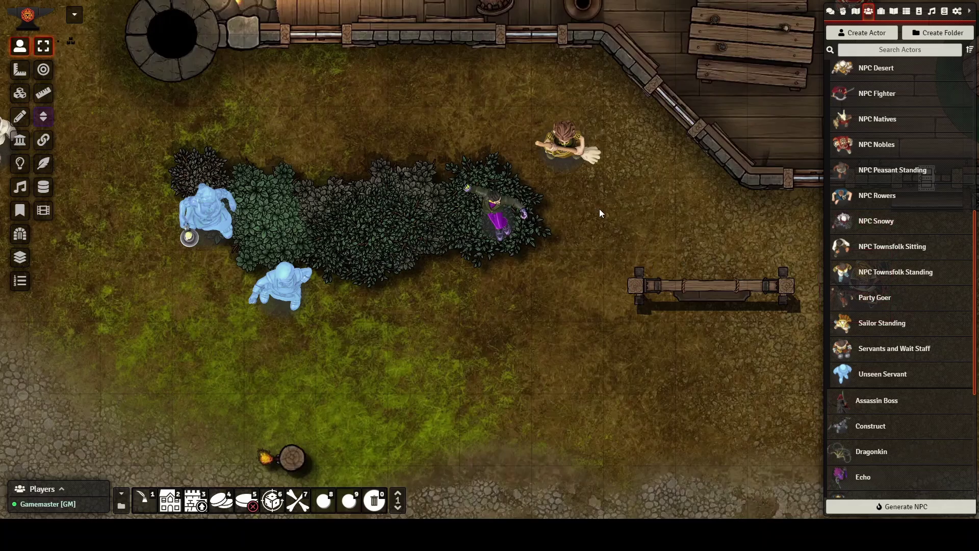
# Step: Seat two NPC Townsfolk Sitting tokens on empty chairs at the two dining tables in the tavern
pyautogui.moveTo(599, 210); pyautogui.dragTo(522, 418)
pyautogui.scroll(-2, 562, 223)
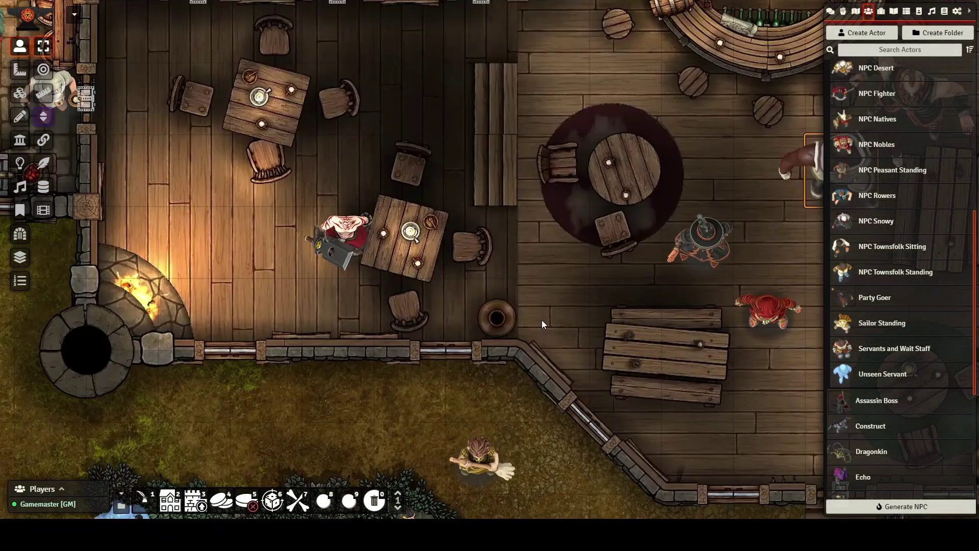
pyautogui.moveTo(561, 224); pyautogui.dragTo(656, 306)
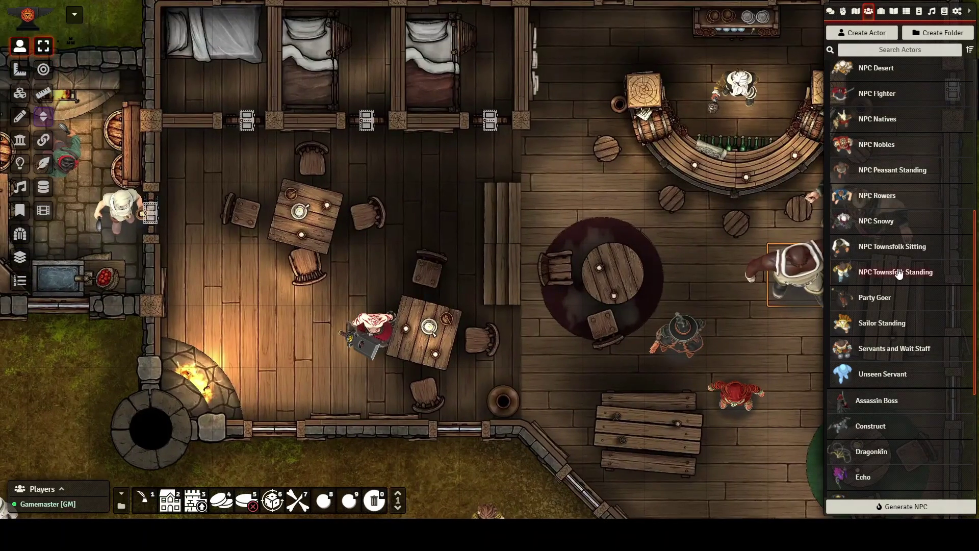
pyautogui.moveTo(429, 271); pyautogui.dragTo(425, 280)
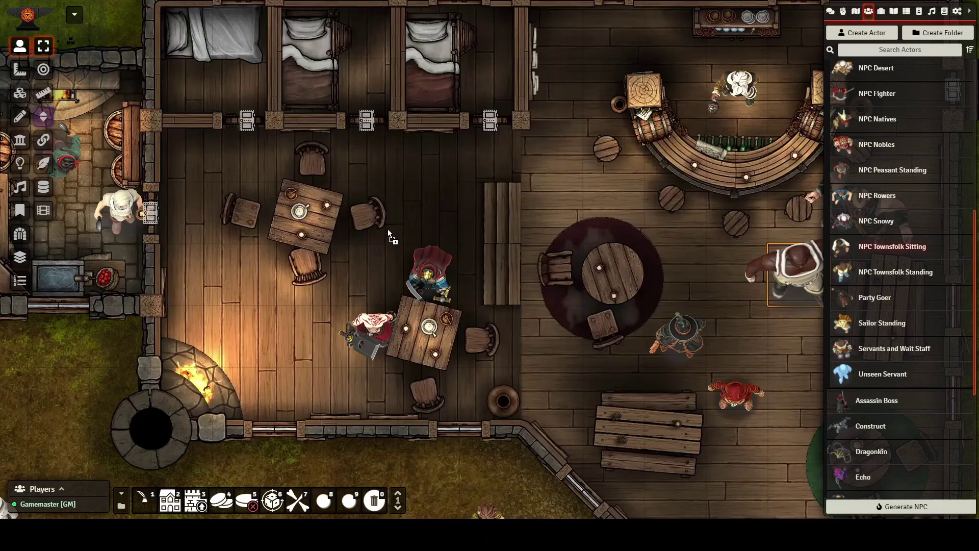
pyautogui.moveTo(389, 236); pyautogui.dragTo(389, 235)
pyautogui.scroll(-1, 630, 303)
# Step: Open the Goliaths actor's prototype token configuration and show its appearance settings
pyautogui.scroll(-2, 866, 183)
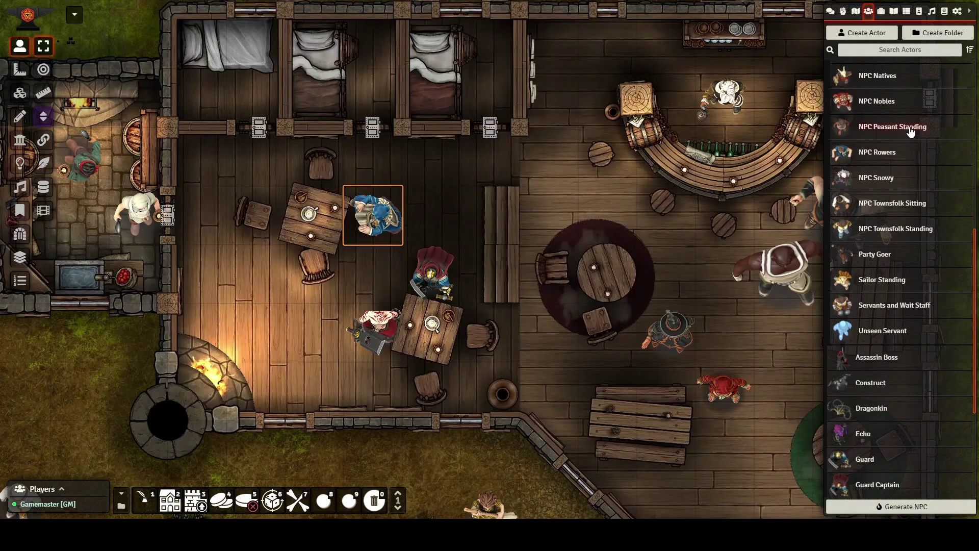
pyautogui.scroll(3, 906, 152)
pyautogui.scroll(5, 913, 131)
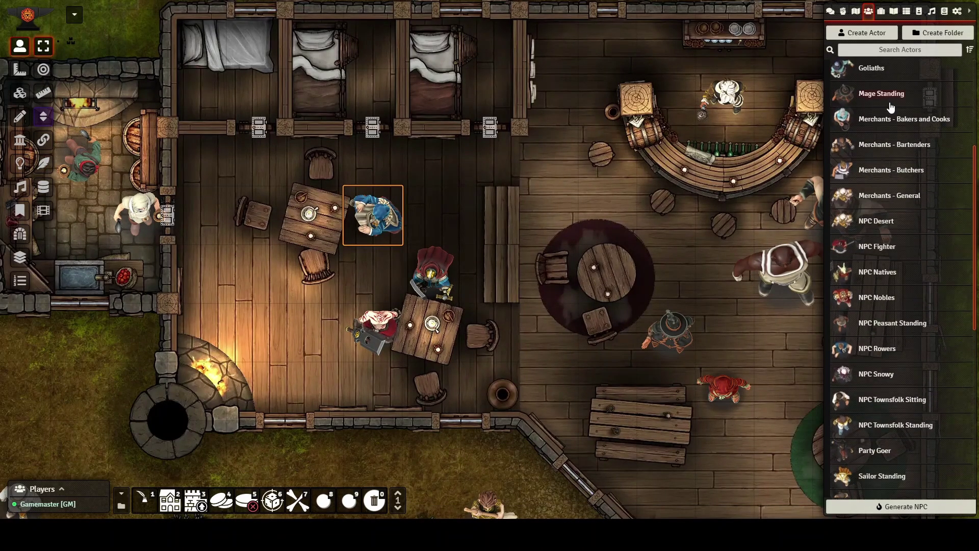
pyautogui.scroll(-2, 880, 233)
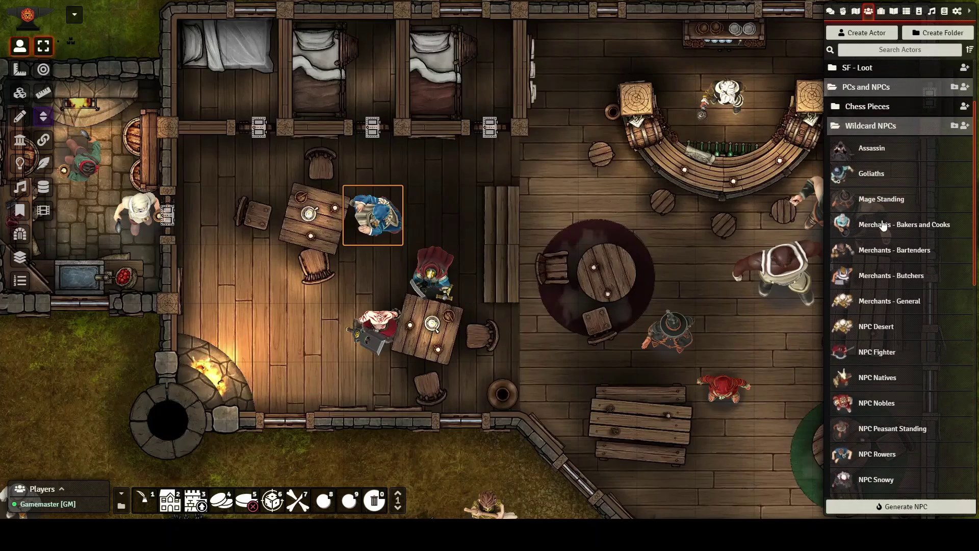
pyautogui.click(874, 173)
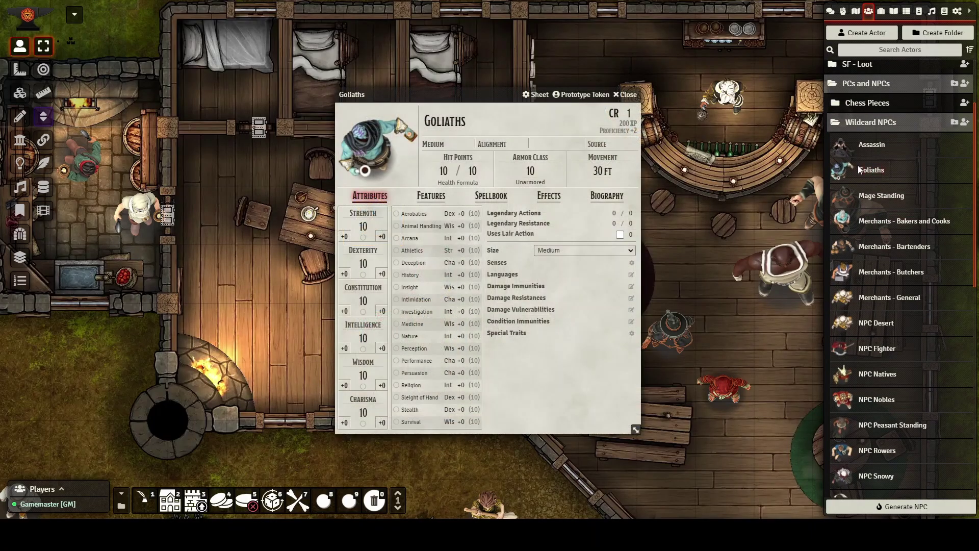
pyautogui.click(466, 120)
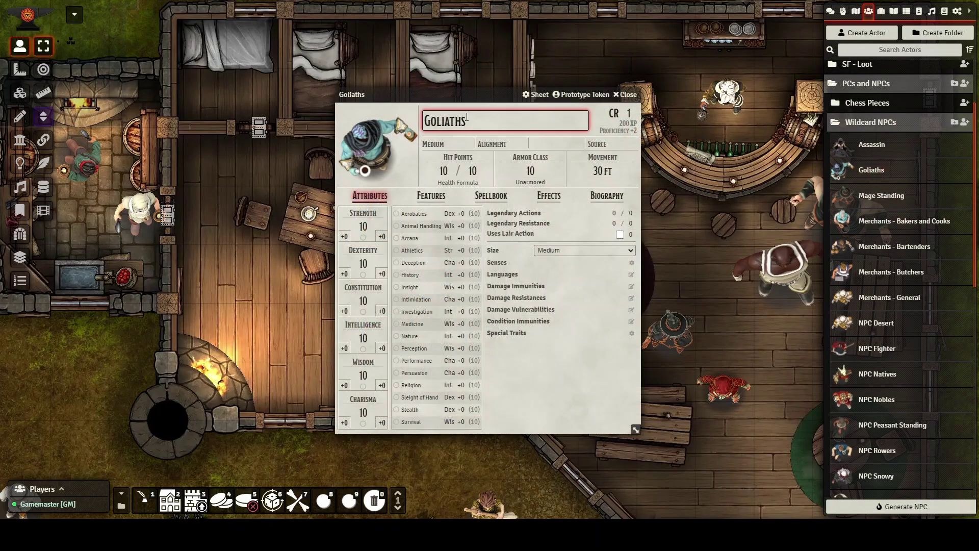
pyautogui.click(585, 95)
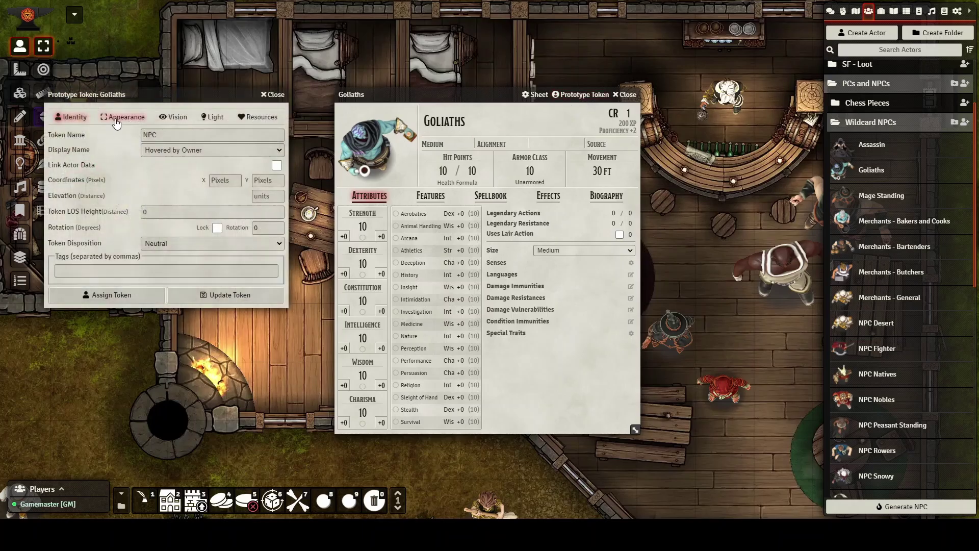
pyautogui.click(123, 118)
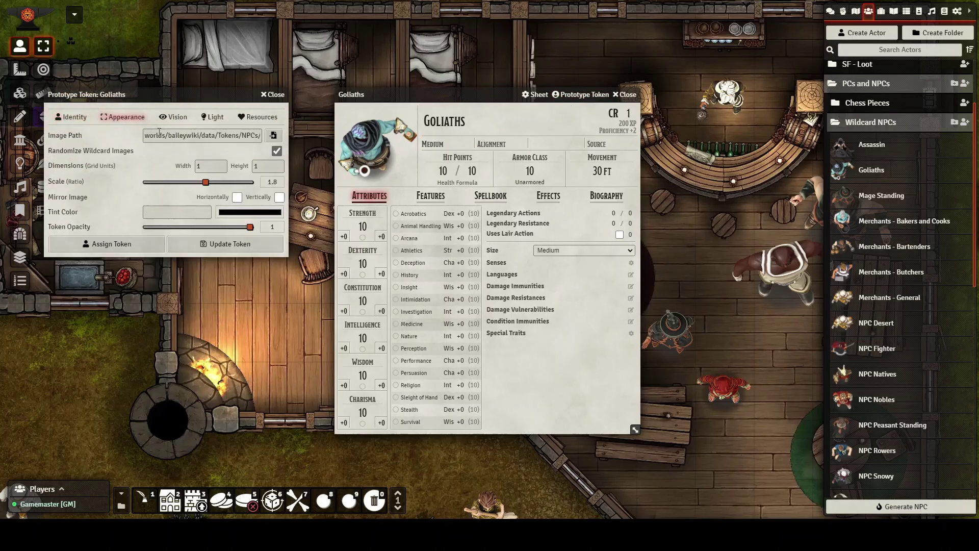
# Step: Browse for the token's image path and look through the desert and natives subfolders of Tokens/NPCs
pyautogui.click(273, 135)
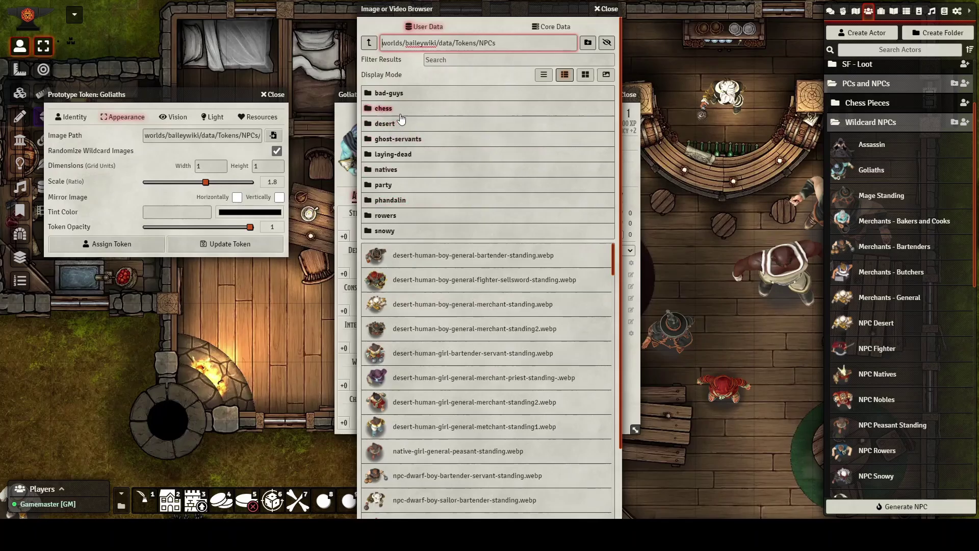
pyautogui.click(388, 124)
pyautogui.click(369, 42)
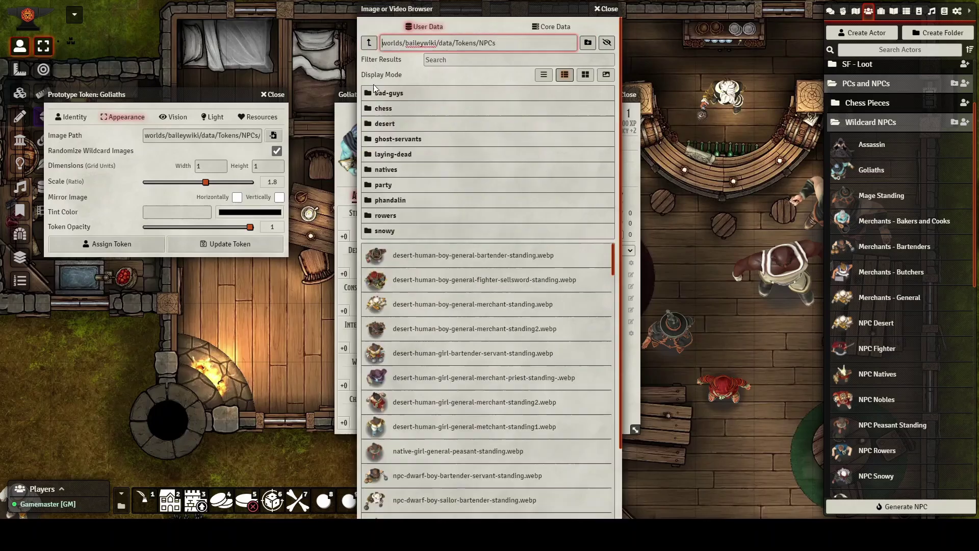
pyautogui.click(390, 184)
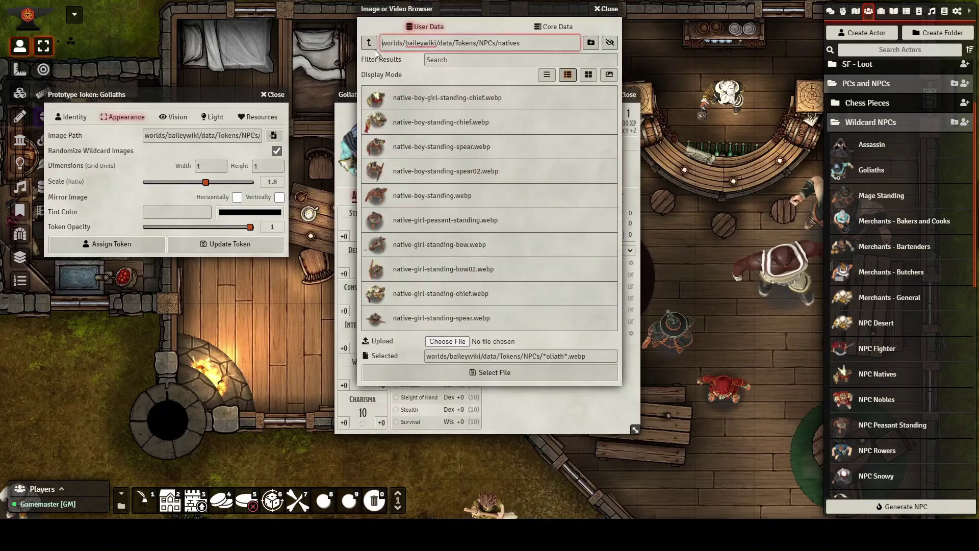
pyautogui.click(369, 42)
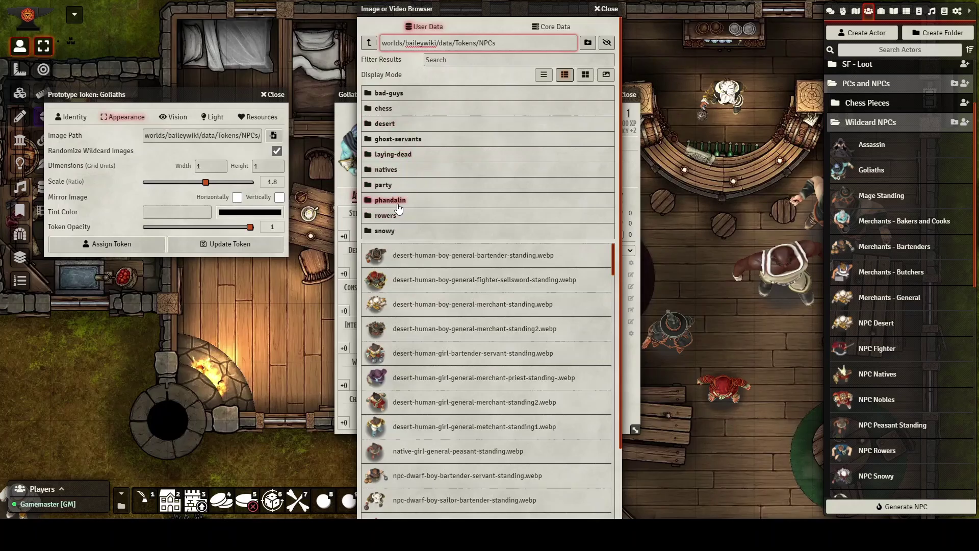
# Step: Examine the naming of the token image files in the worlds/baileywiki/data/Tokens/NPCs folder
pyautogui.scroll(-1, 448, 258)
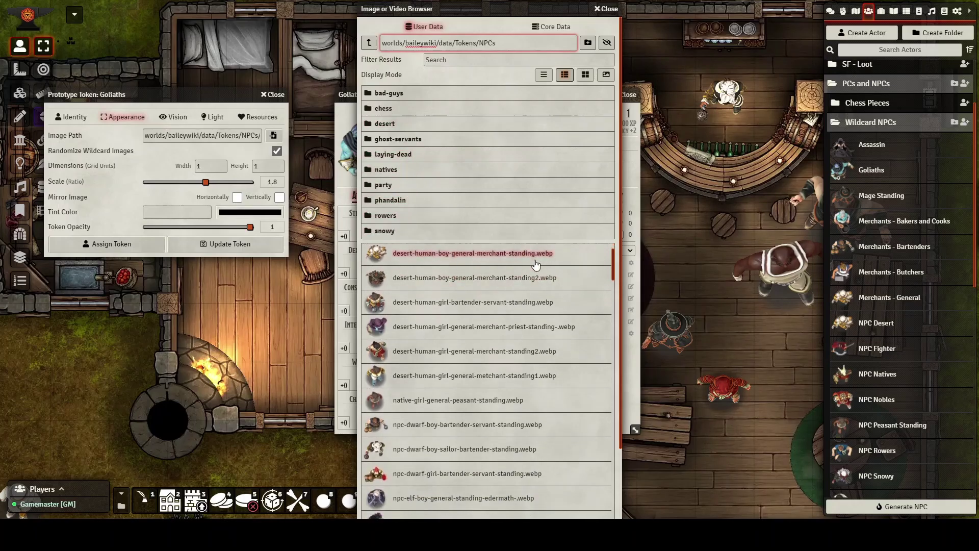
pyautogui.scroll(-1, 566, 314)
pyautogui.scroll(-10, 528, 322)
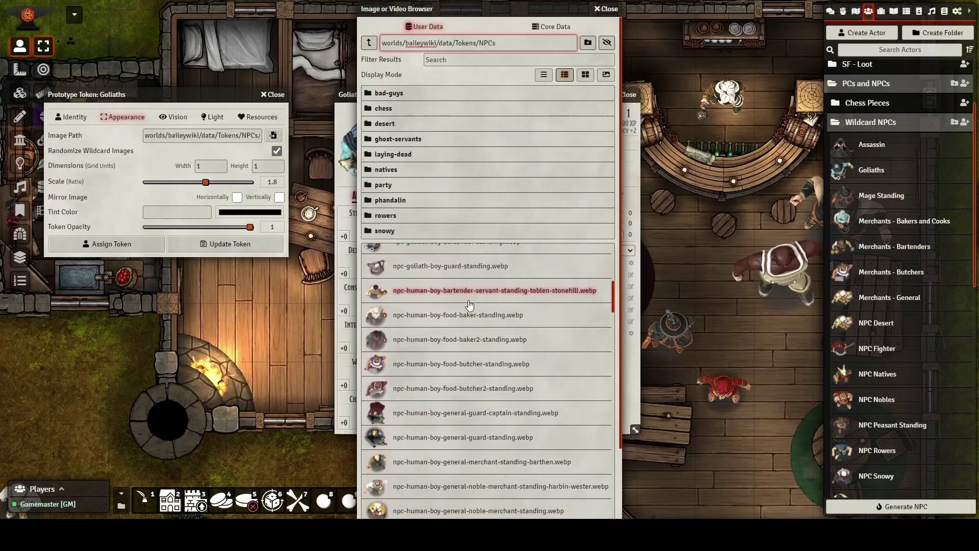
pyautogui.scroll(-10, 461, 321)
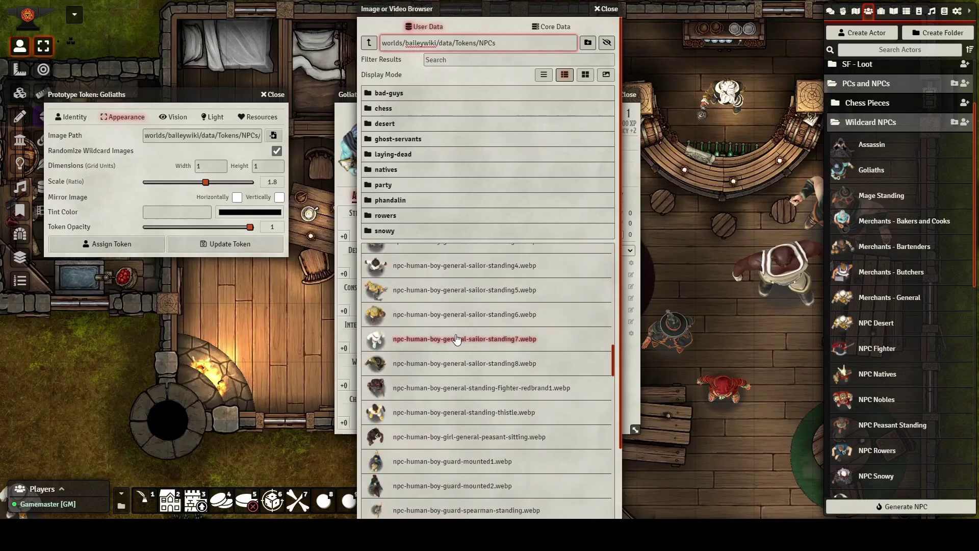
pyautogui.scroll(-10, 449, 357)
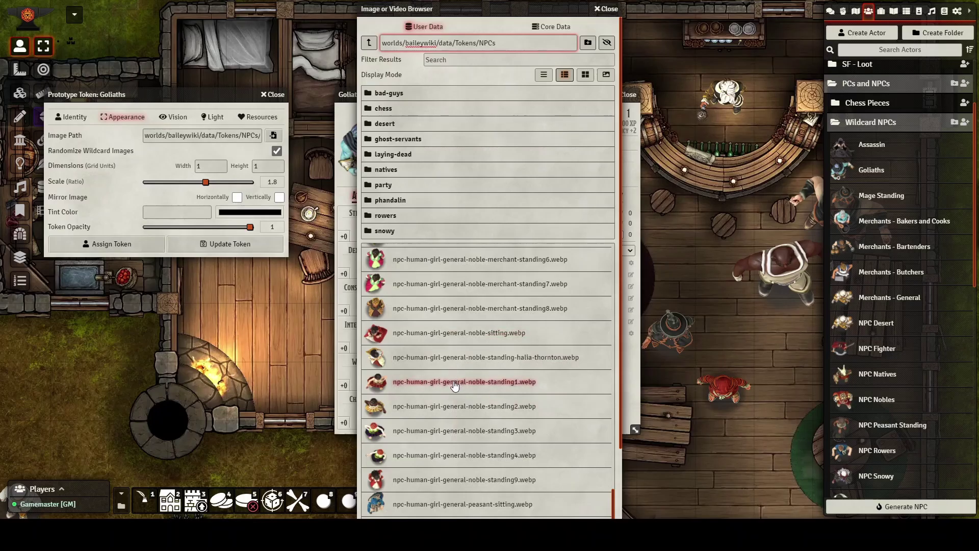
# Step: Compare how gender, role and pose are written in the npc-human token file names, and close the image browser
pyautogui.scroll(10, 455, 386)
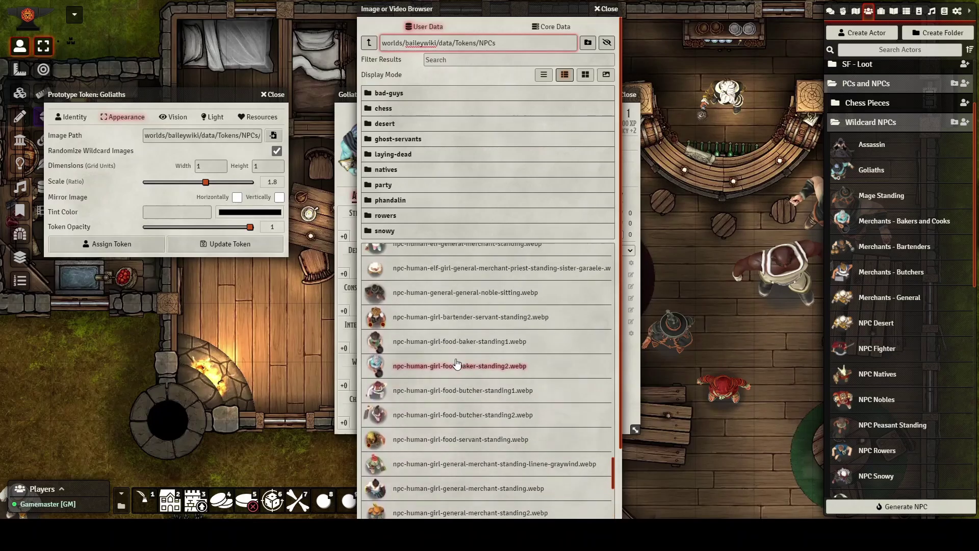
pyautogui.scroll(-4, 457, 363)
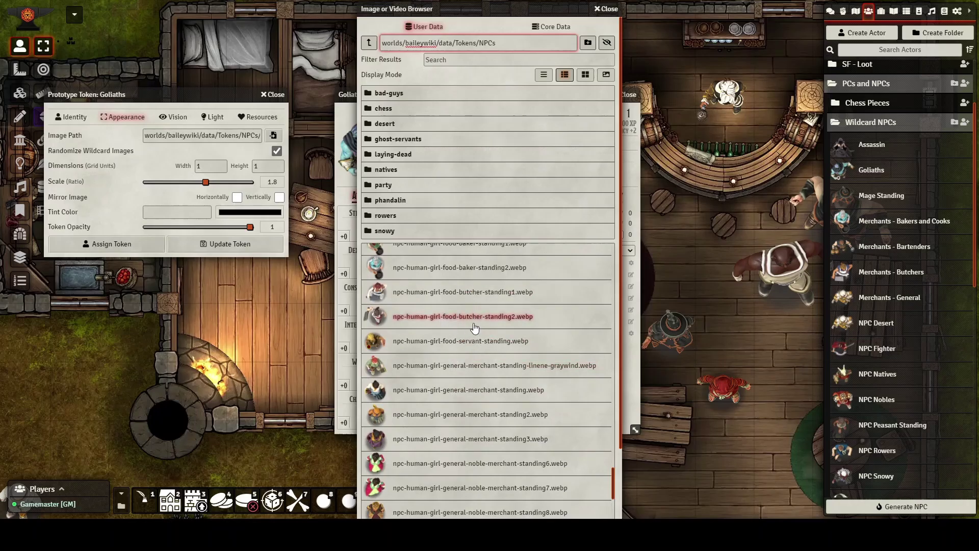
pyautogui.scroll(8, 472, 327)
pyautogui.scroll(2, 479, 329)
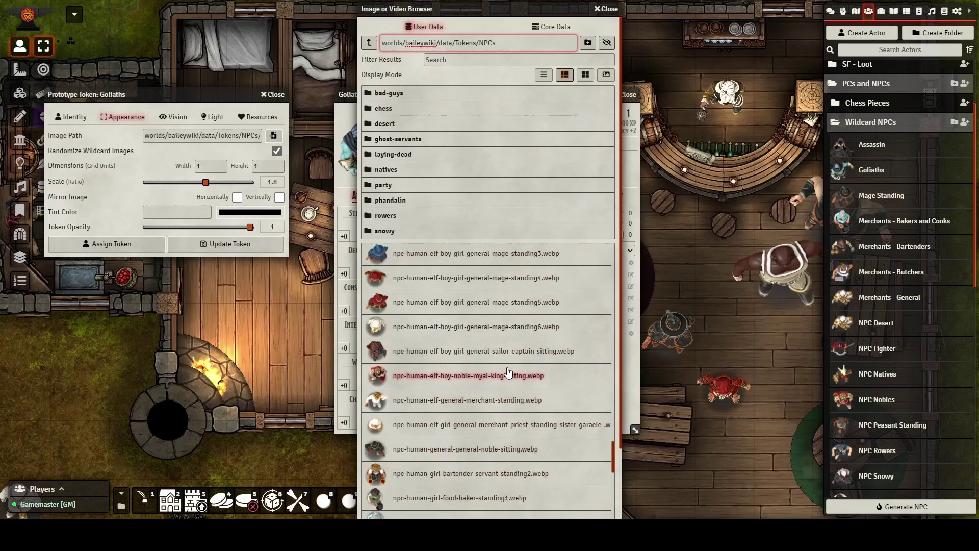
pyautogui.scroll(-10, 508, 374)
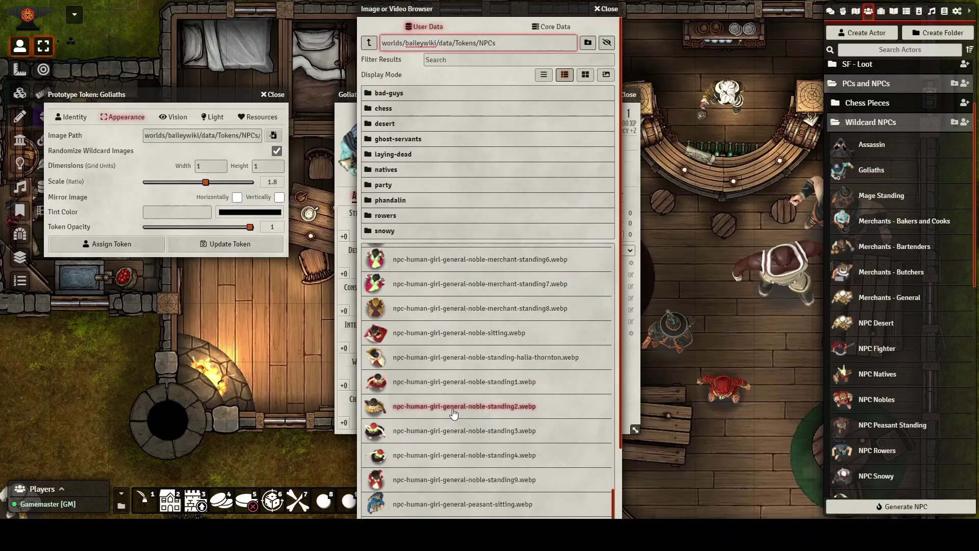
pyautogui.scroll(-4, 454, 413)
pyautogui.scroll(5, 462, 357)
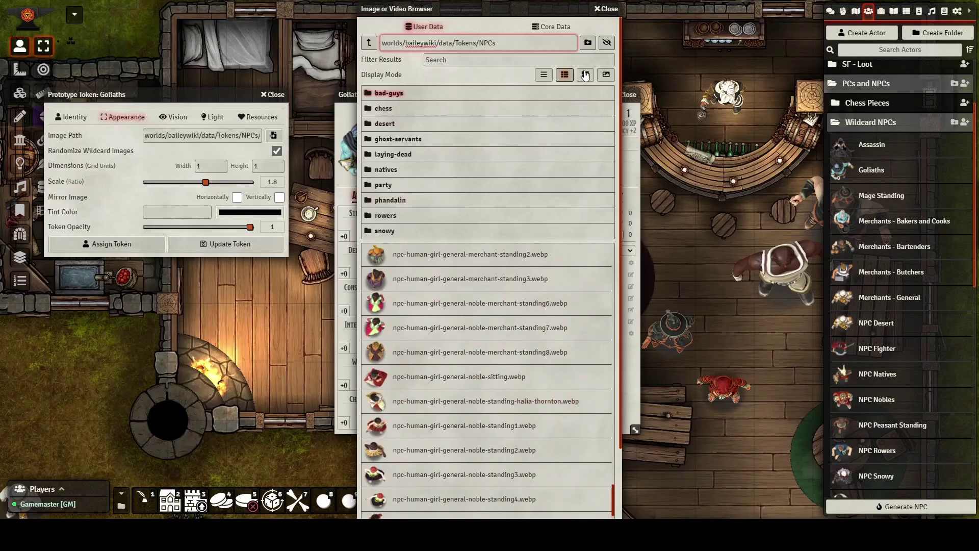
pyautogui.press('Escape')
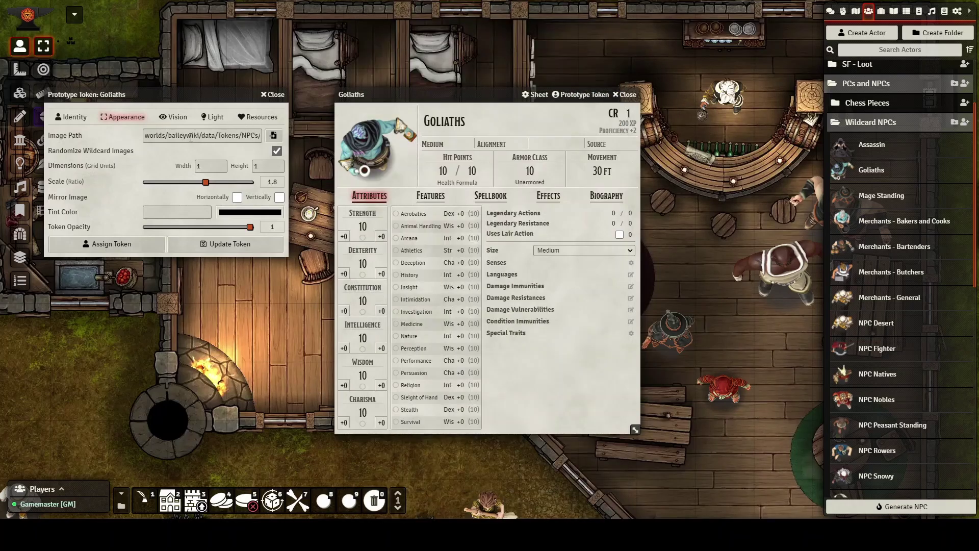
# Step: Filter the NPCs image folder for "gol" and choose npc-goliath-boy-bartender-standing.webp as the Goliaths token image
pyautogui.click(273, 135)
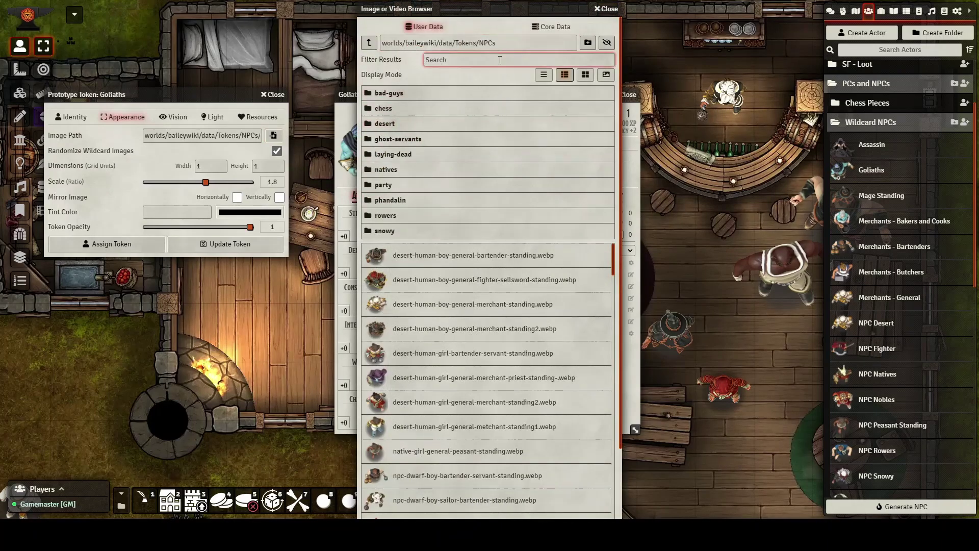
pyautogui.write('gol')
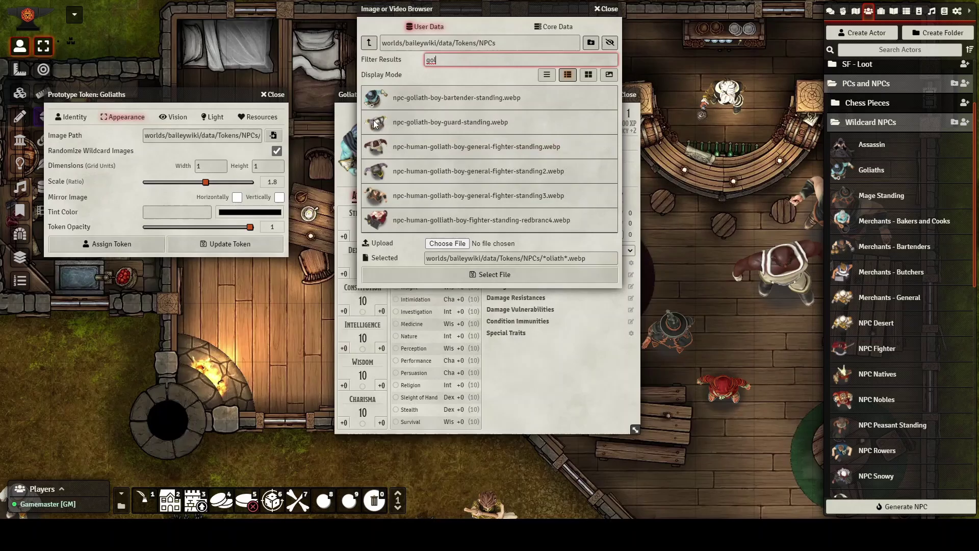
pyautogui.click(416, 98)
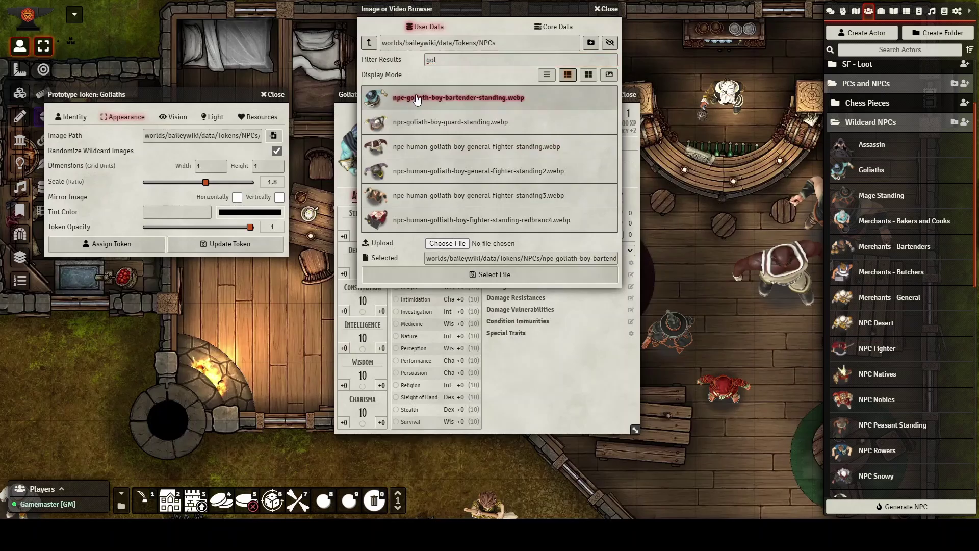
pyautogui.click(510, 275)
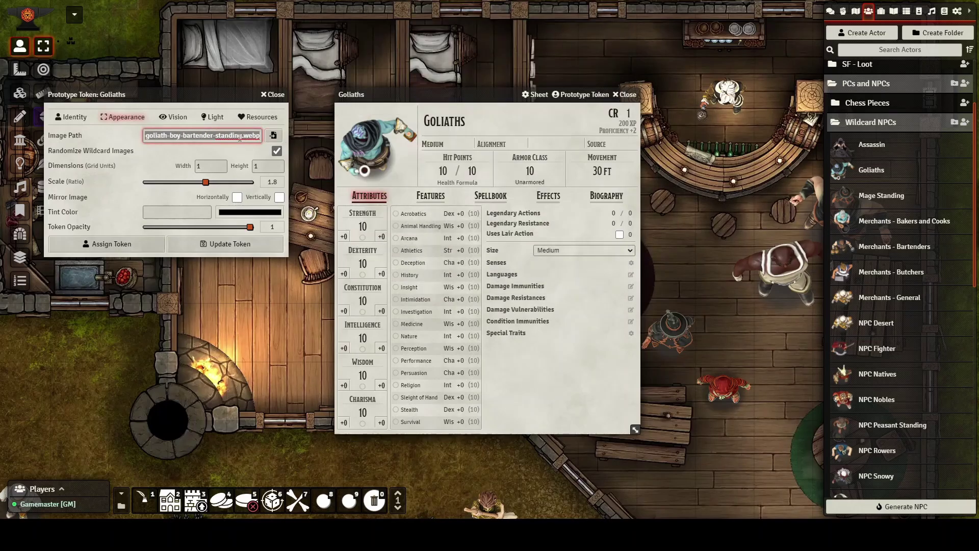
# Step: Shorten the file name in the Goliaths image path to npc-goliath* so that it ends with a wildcard
pyautogui.click(219, 136)
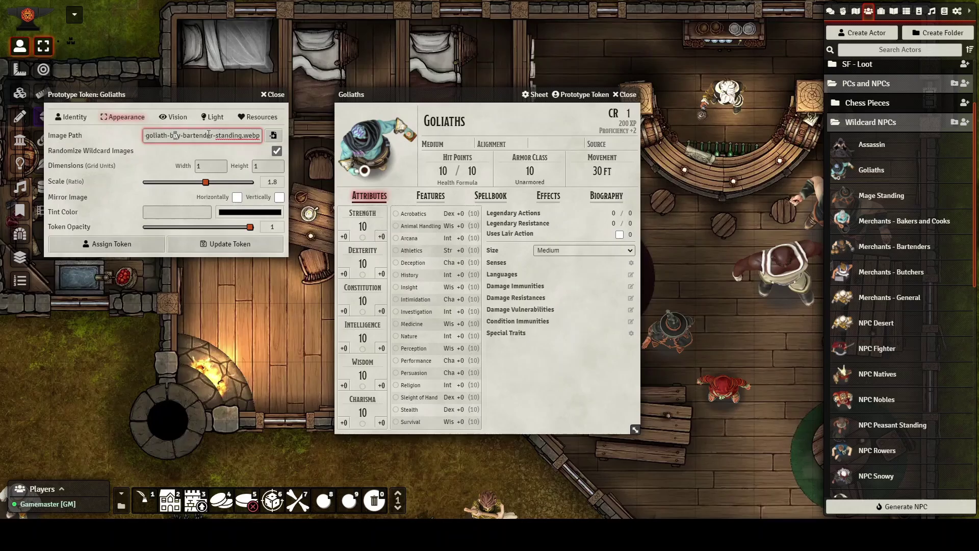
pyautogui.hotkey('shift', 'End')
pyautogui.press('BackSpace')
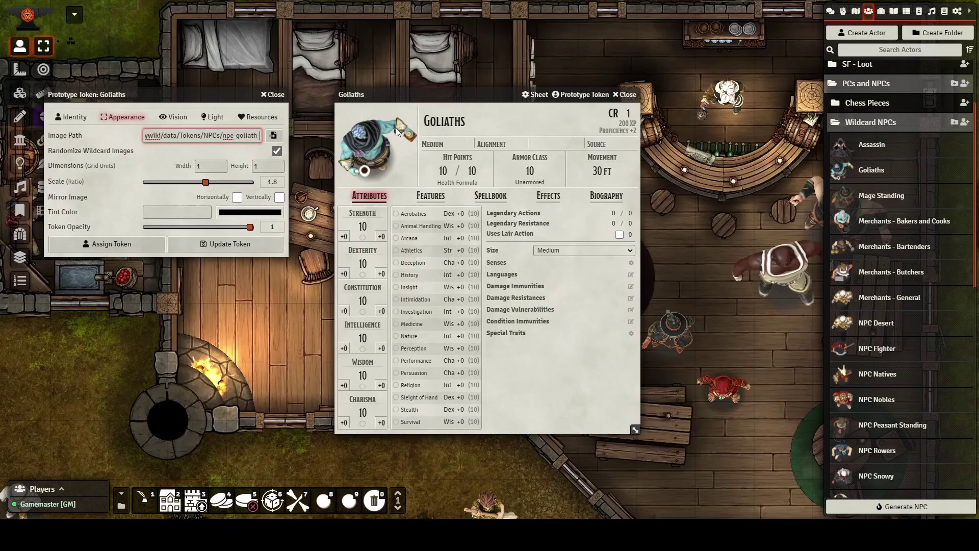
pyautogui.press('BackSpace')
pyautogui.write('*')
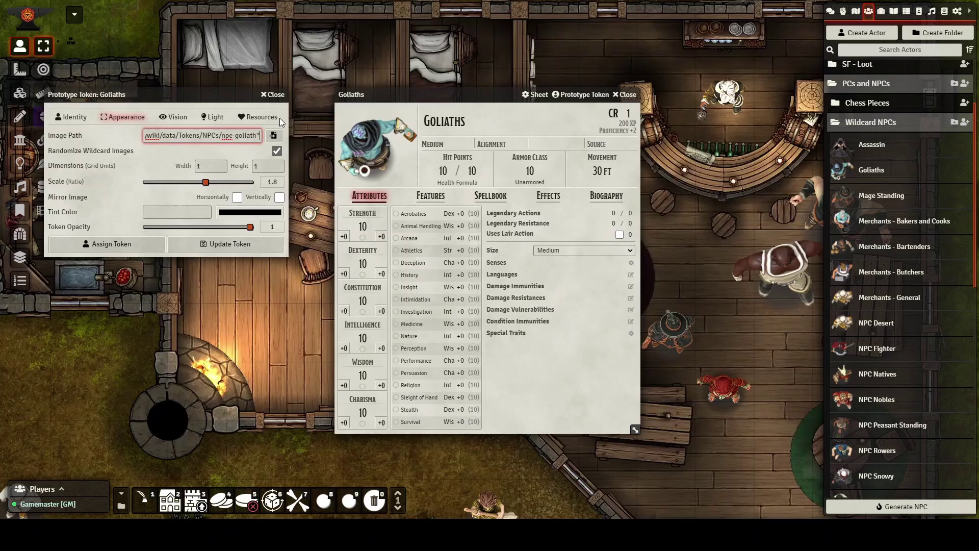
# Step: Replace the npc- prefix with a wildcard so the image path ends in *goliath*, and update the Goliaths prototype token
pyautogui.click(226, 138)
pyautogui.press('BackSpace')
pyautogui.press('Delete')
pyautogui.press('Delete')
pyautogui.press('Delete')
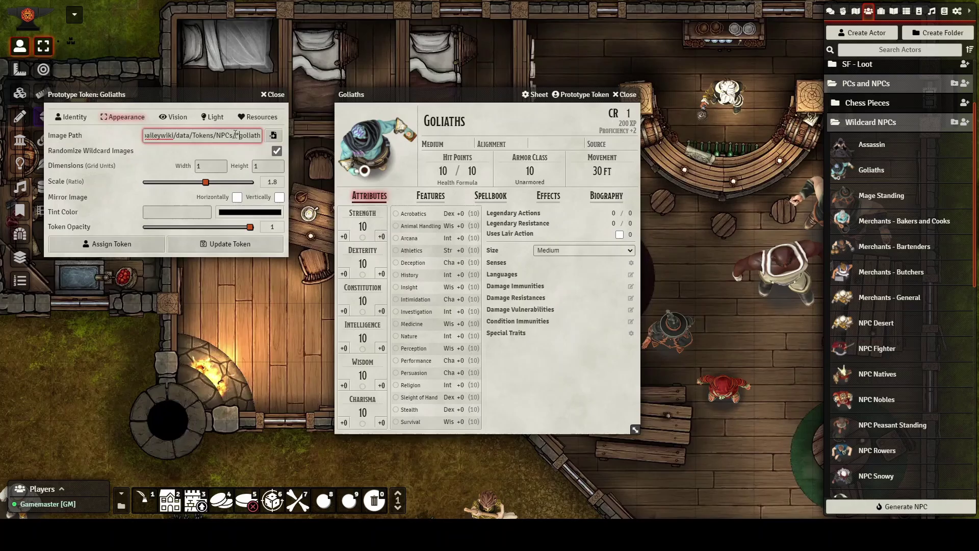
pyautogui.write('*')
pyautogui.moveTo(236, 137); pyautogui.dragTo(324, 131)
pyautogui.click(232, 136)
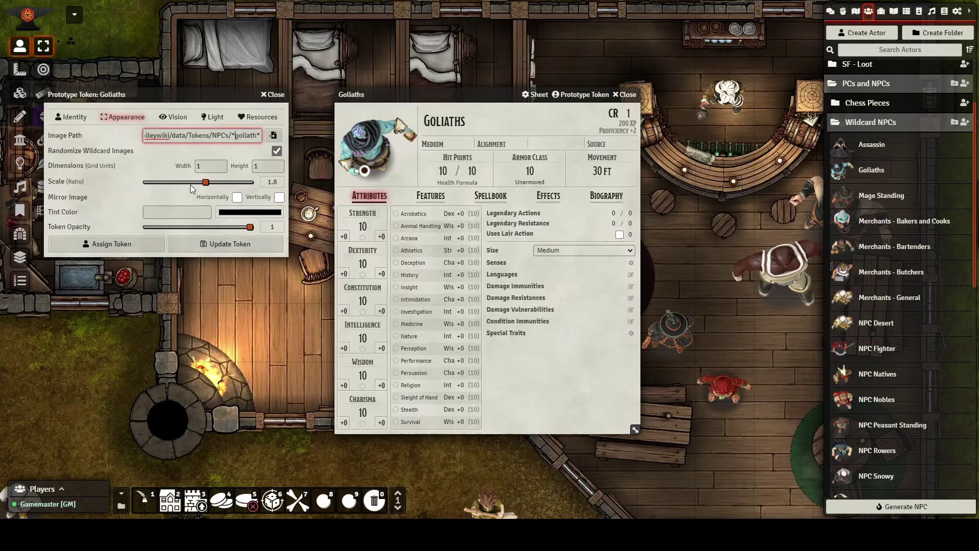
pyautogui.moveTo(204, 188)
pyautogui.mouseDown()
pyautogui.moveTo(197, 188)
pyautogui.moveTo(209, 188)
pyautogui.mouseUp()
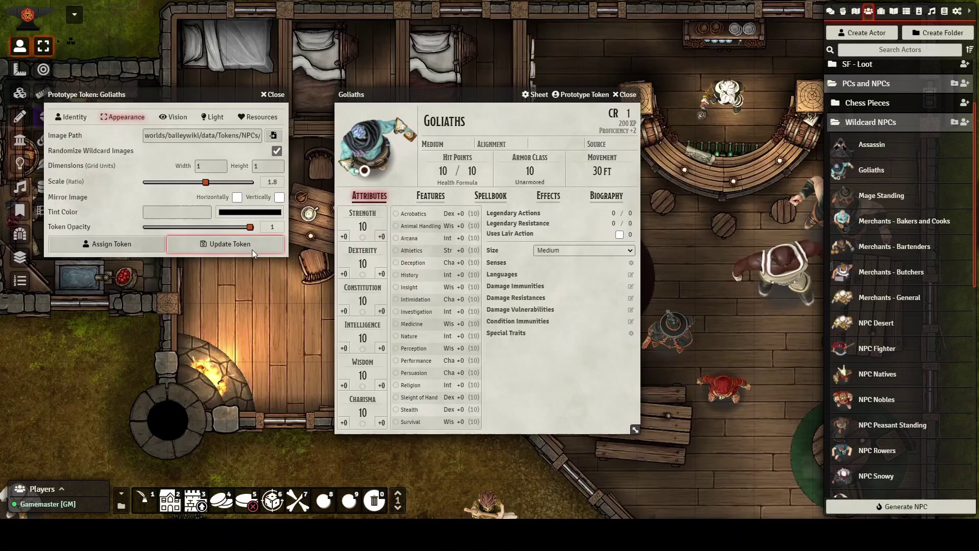
pyautogui.click(237, 240)
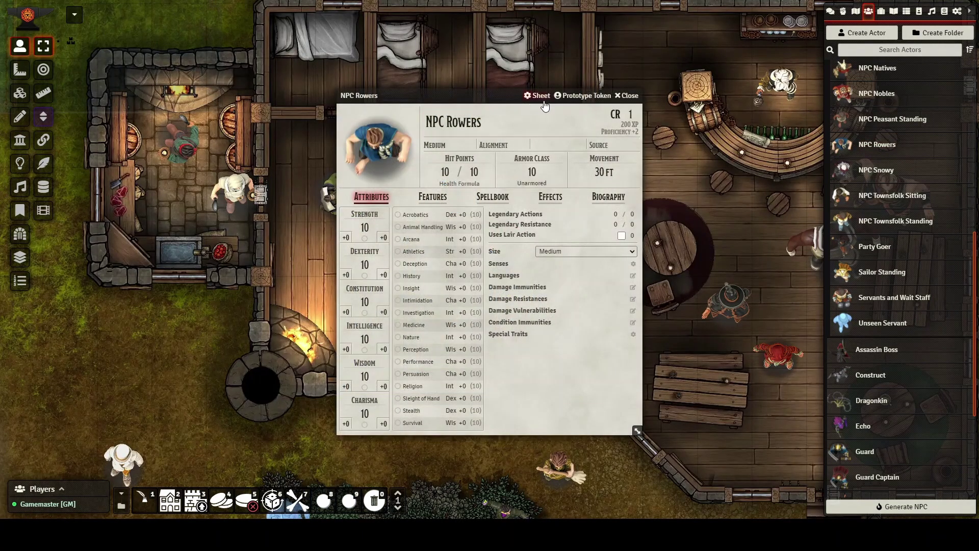
# Step: Toggle Randomize Wildcard Images off and back on in the NPC Rowers prototype token's appearance settings, and update the token
pyautogui.click(581, 97)
pyautogui.click(122, 120)
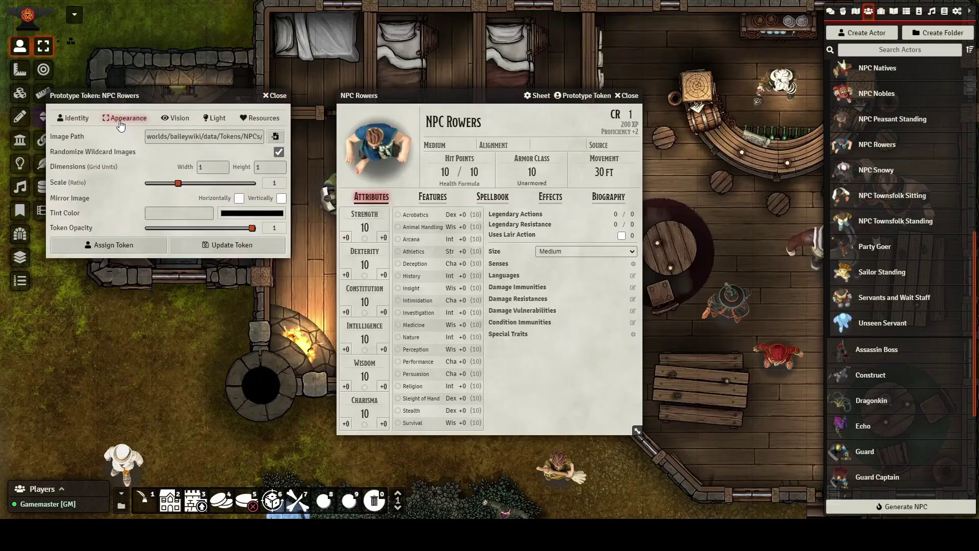
pyautogui.click(279, 152)
pyautogui.click(278, 152)
pyautogui.click(278, 153)
pyautogui.click(278, 152)
pyautogui.click(279, 152)
pyautogui.click(278, 152)
pyautogui.click(232, 243)
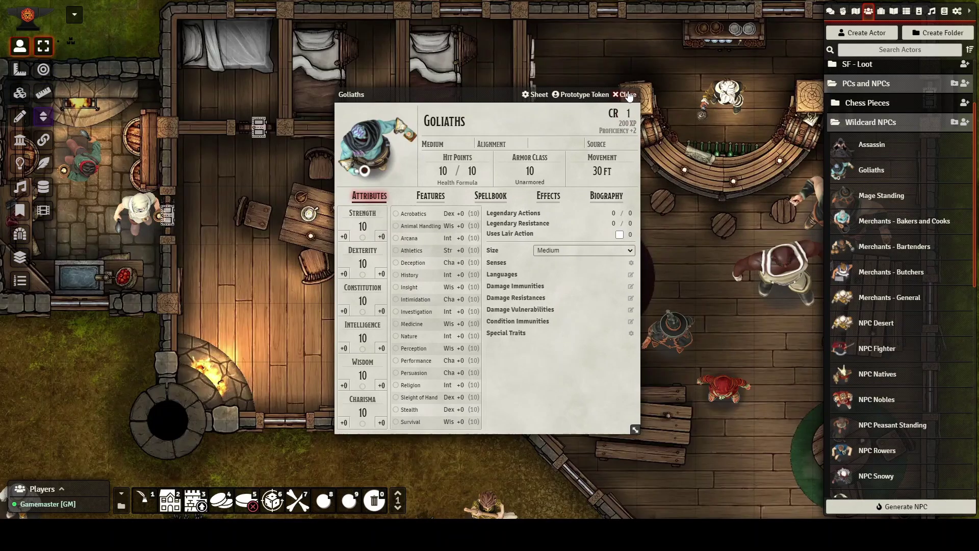
# Step: Close the Goliaths sheet, try placing two Goliaths tokens on the floor west of the bar, and undo both placements
pyautogui.click(630, 95)
pyautogui.moveTo(861, 174); pyautogui.dragTo(558, 157)
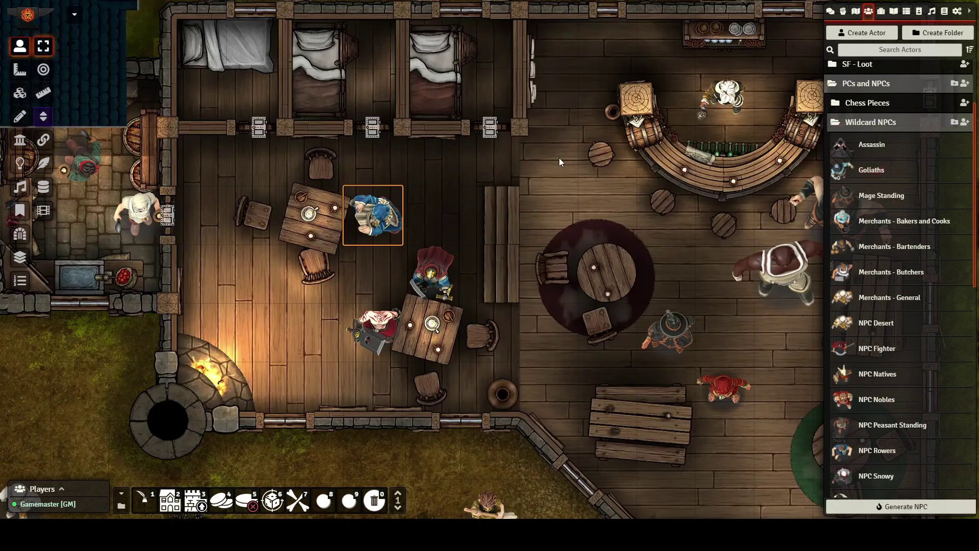
pyautogui.hotkey('ctrl', 'v')
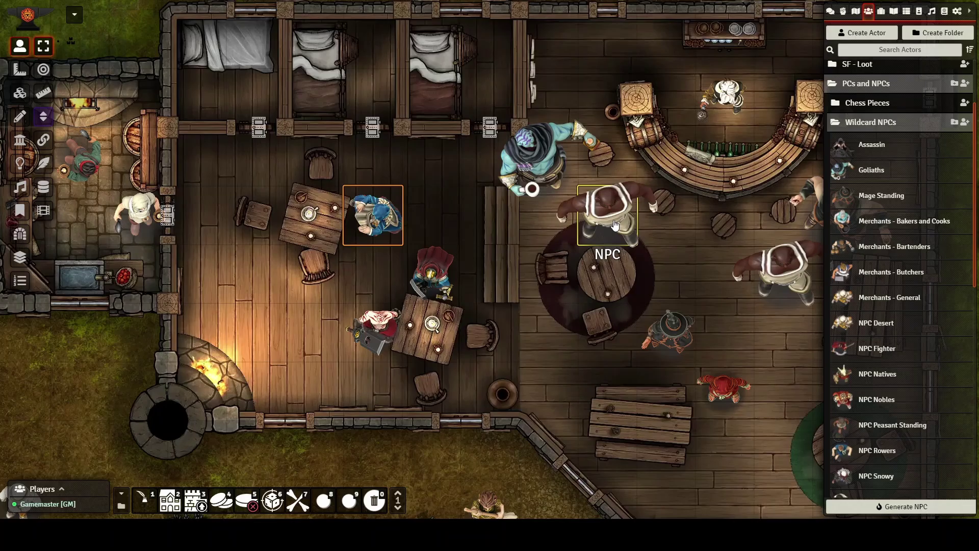
pyautogui.hotkey('ctrl', 'z')
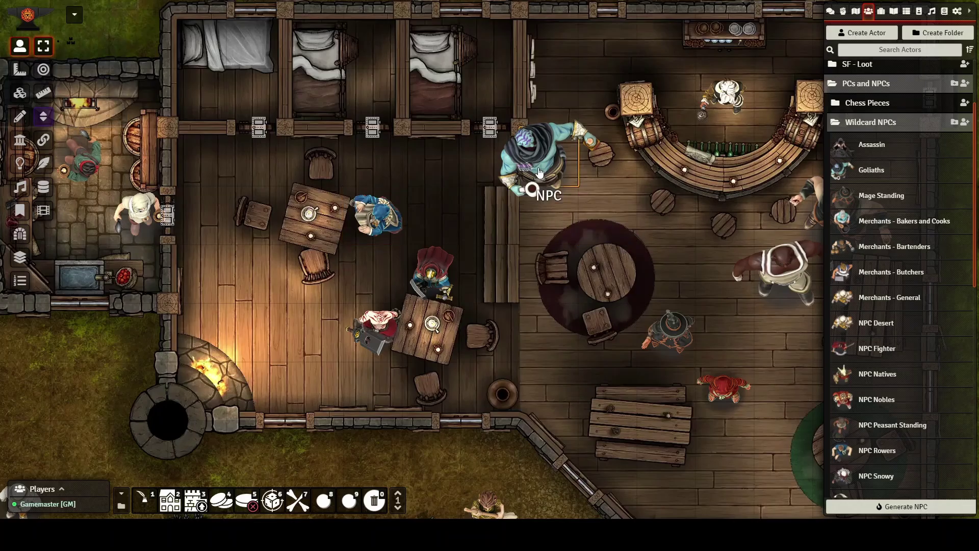
pyautogui.hotkey('ctrl', 'z')
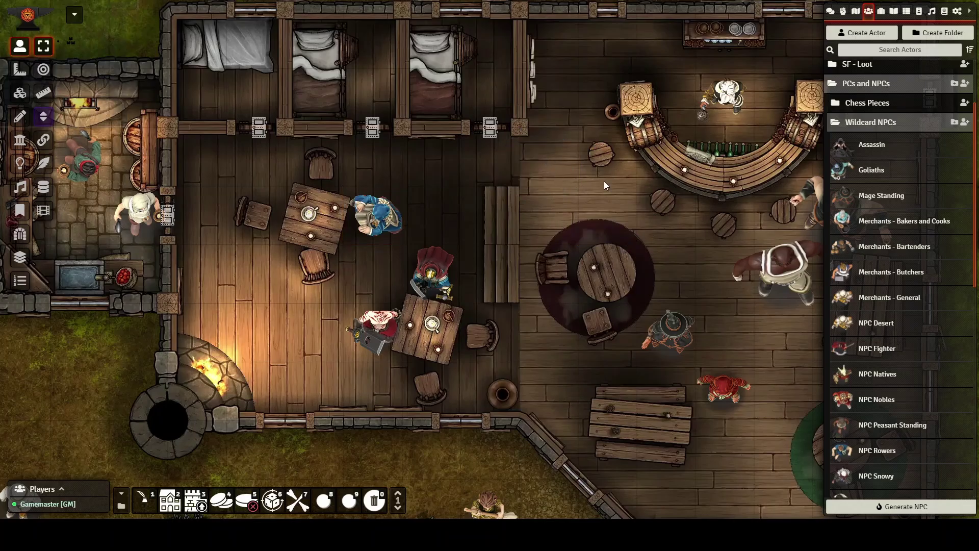
# Step: Open the Mage Standing prototype token's appearance settings and enter *mage*standing* as the file pattern ending the image path
pyautogui.click(883, 198)
pyautogui.click(583, 95)
pyautogui.click(128, 117)
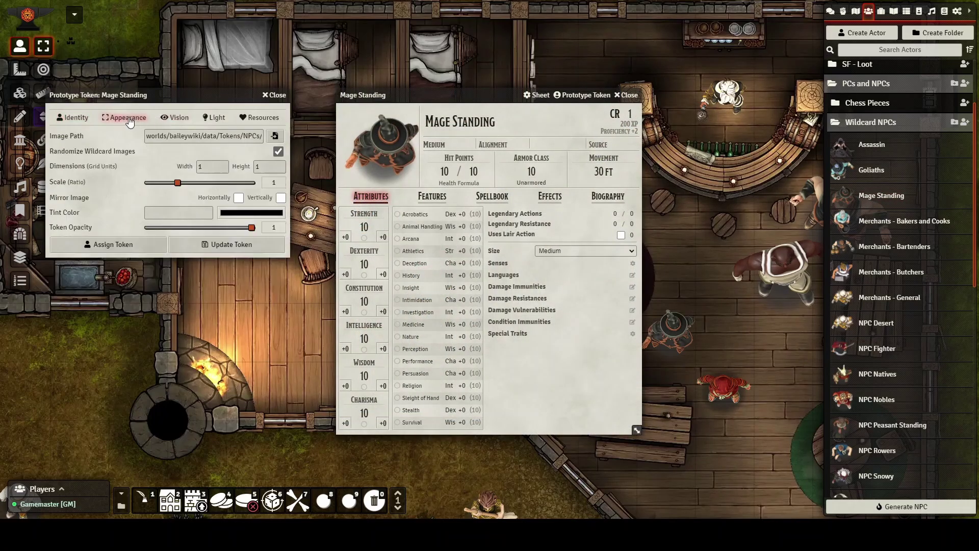
pyautogui.click(160, 136)
pyautogui.press('End')
pyautogui.write('*mage*standing*')
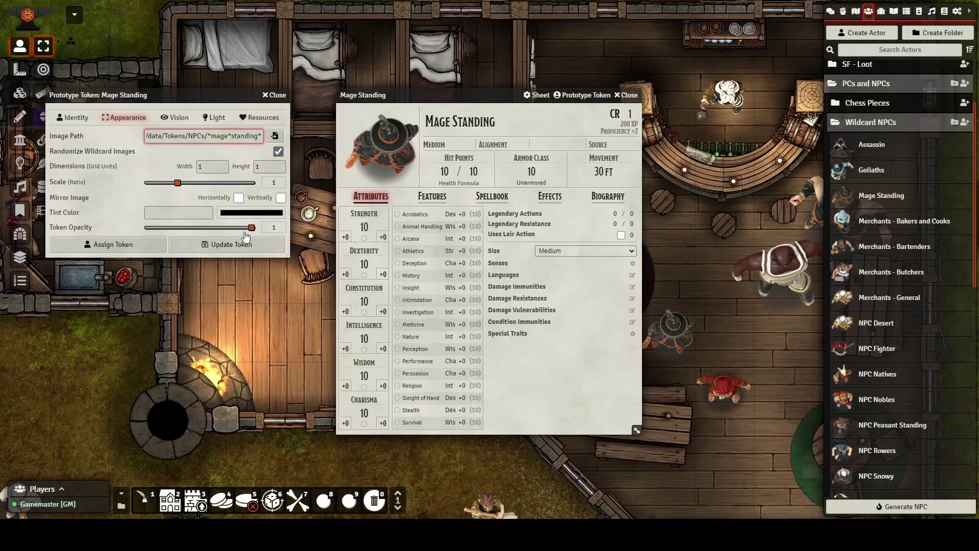
# Step: Close the Mage Standing windows without updating and try a mage token on the lower chair of the upper dining table
pyautogui.click(274, 96)
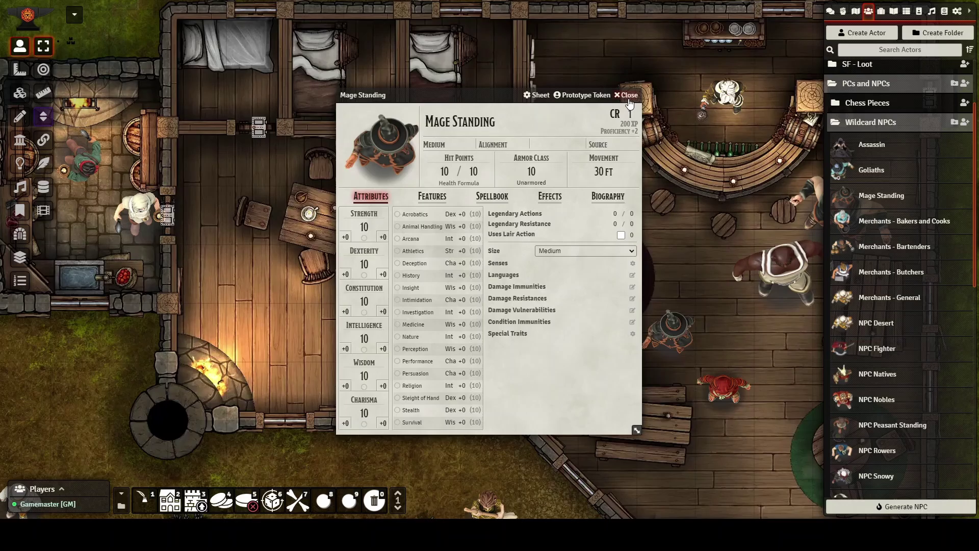
pyautogui.click(626, 96)
pyautogui.hotkey('ctrl', 'v')
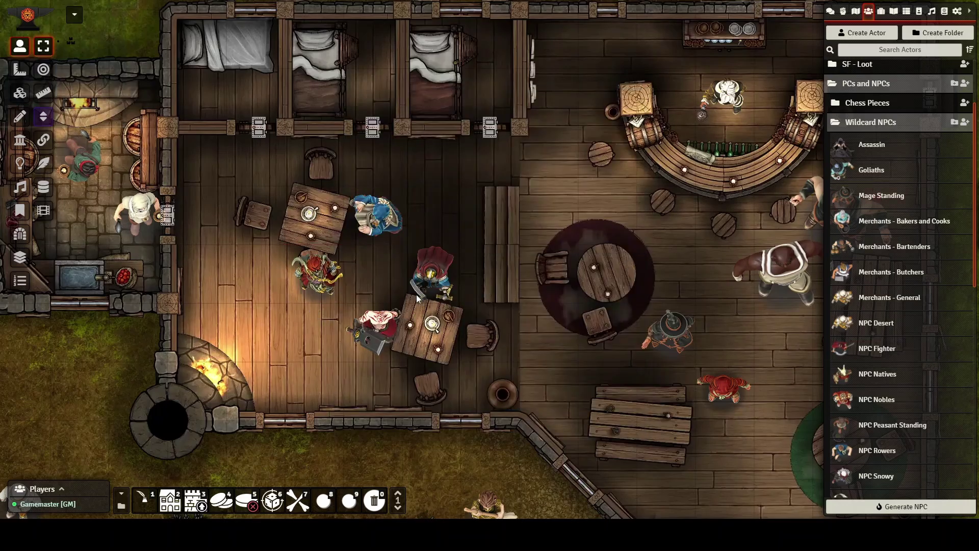
# Step: Inspect the wildcard image path in the NPC Townsfolk Sitting prototype token's appearance settings, and close its windows
pyautogui.scroll(2, 373, 263)
pyautogui.scroll(-5, 852, 201)
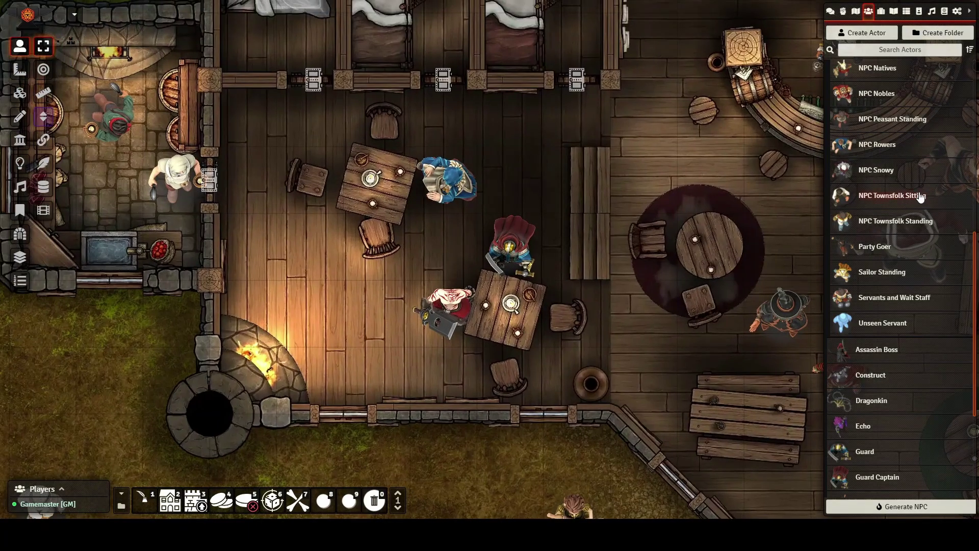
pyautogui.click(893, 197)
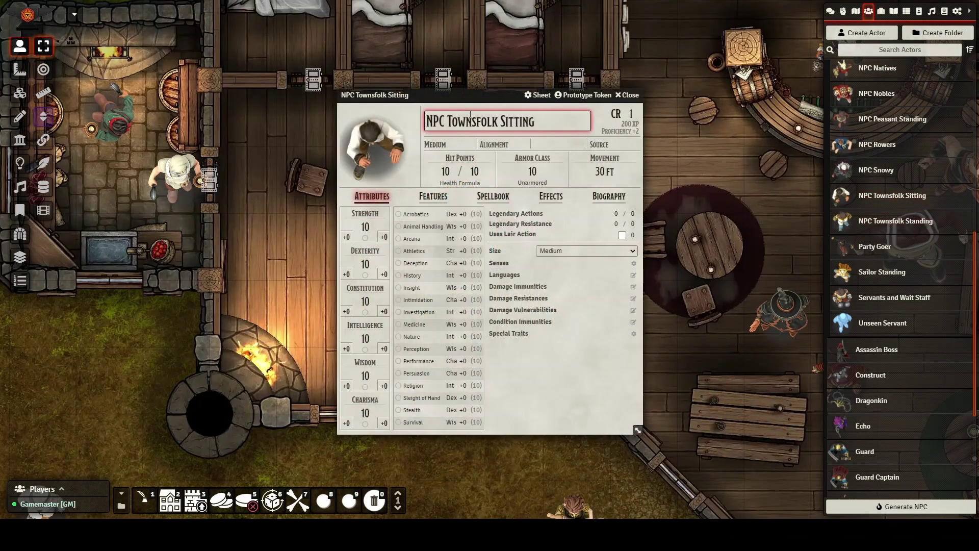
pyautogui.click(584, 94)
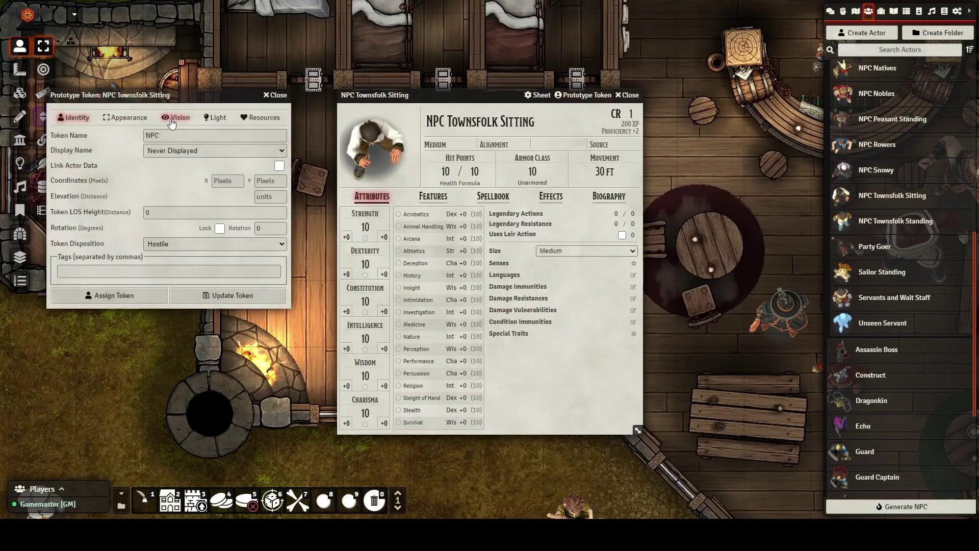
pyautogui.click(124, 117)
pyautogui.moveTo(148, 136); pyautogui.dragTo(305, 136)
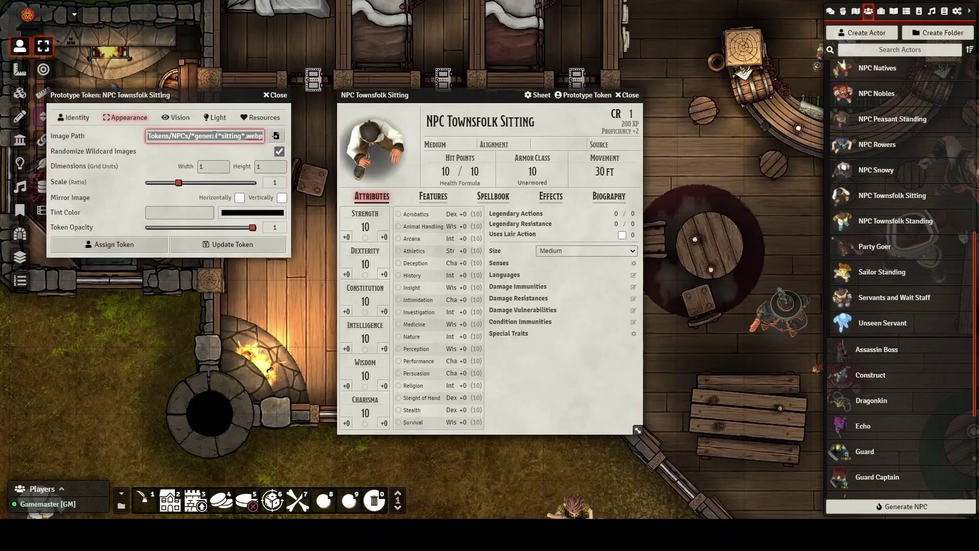
pyautogui.click(276, 95)
pyautogui.click(631, 95)
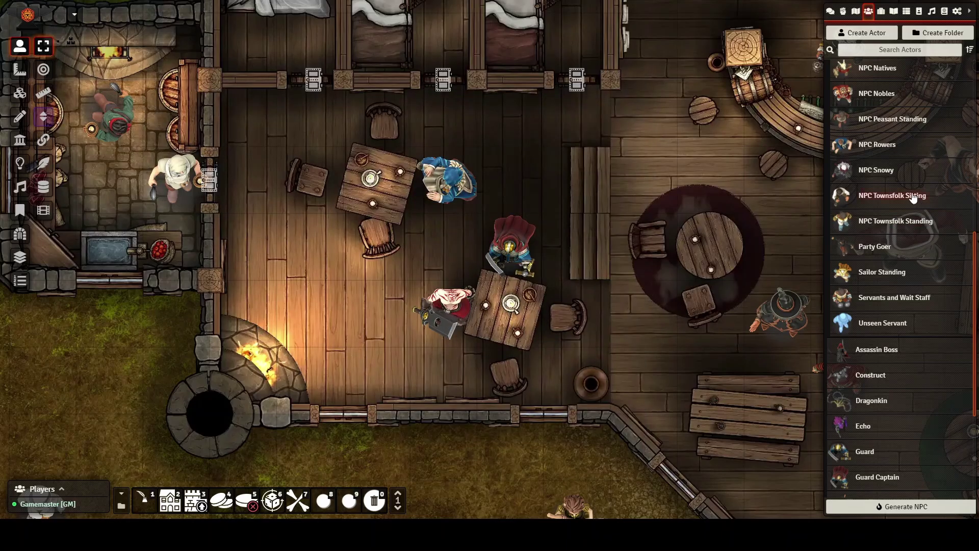
# Step: Seat two NPC Townsfolk tokens on the left and upper chairs of the upper dining table, and deselect them
pyautogui.moveTo(906, 199); pyautogui.dragTo(516, 225)
pyautogui.moveTo(324, 184); pyautogui.dragTo(326, 183)
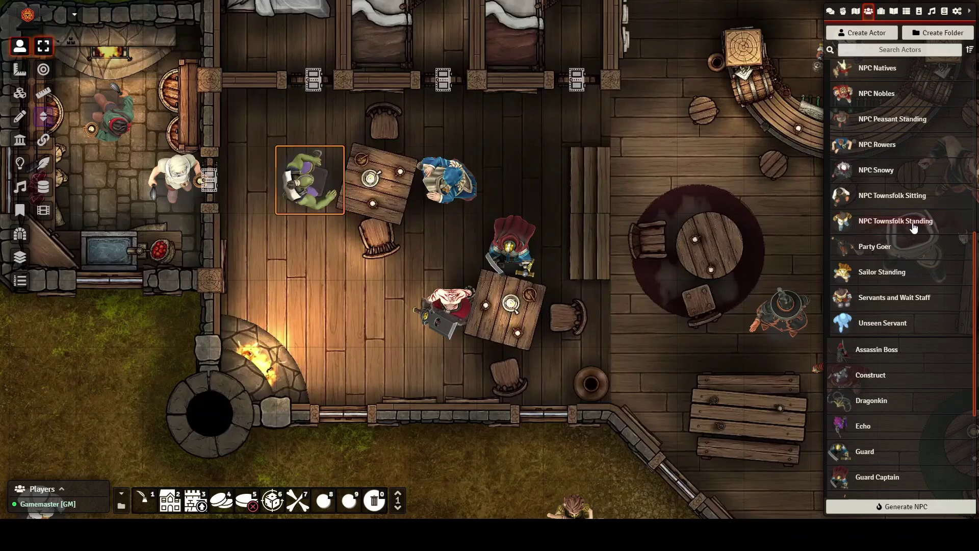
pyautogui.moveTo(912, 221); pyautogui.dragTo(397, 154)
pyautogui.click(396, 133)
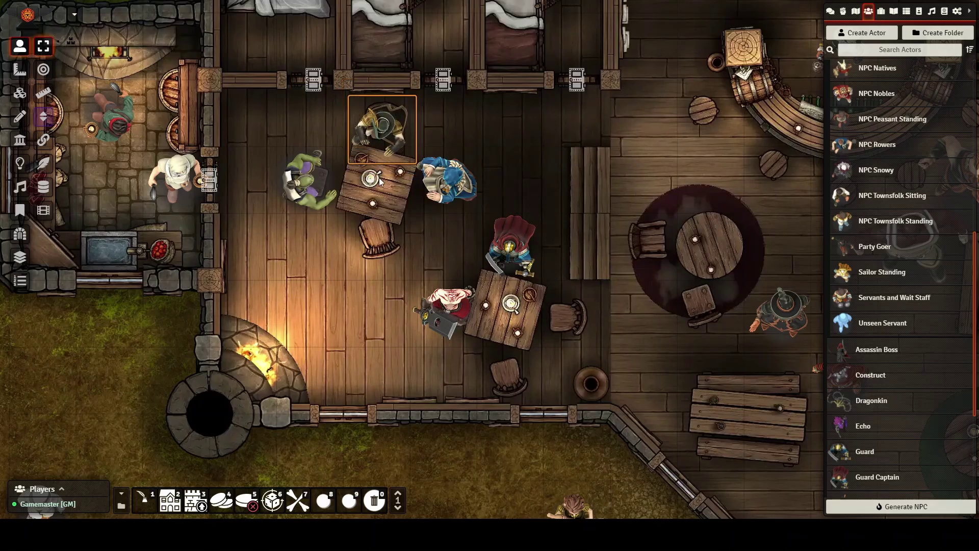
pyautogui.click(302, 293)
pyautogui.scroll(-5, 366, 264)
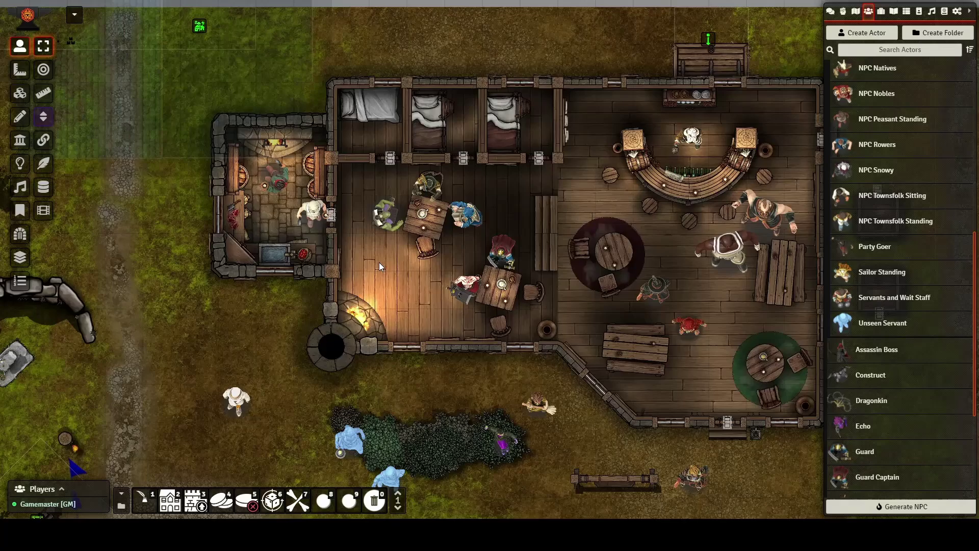